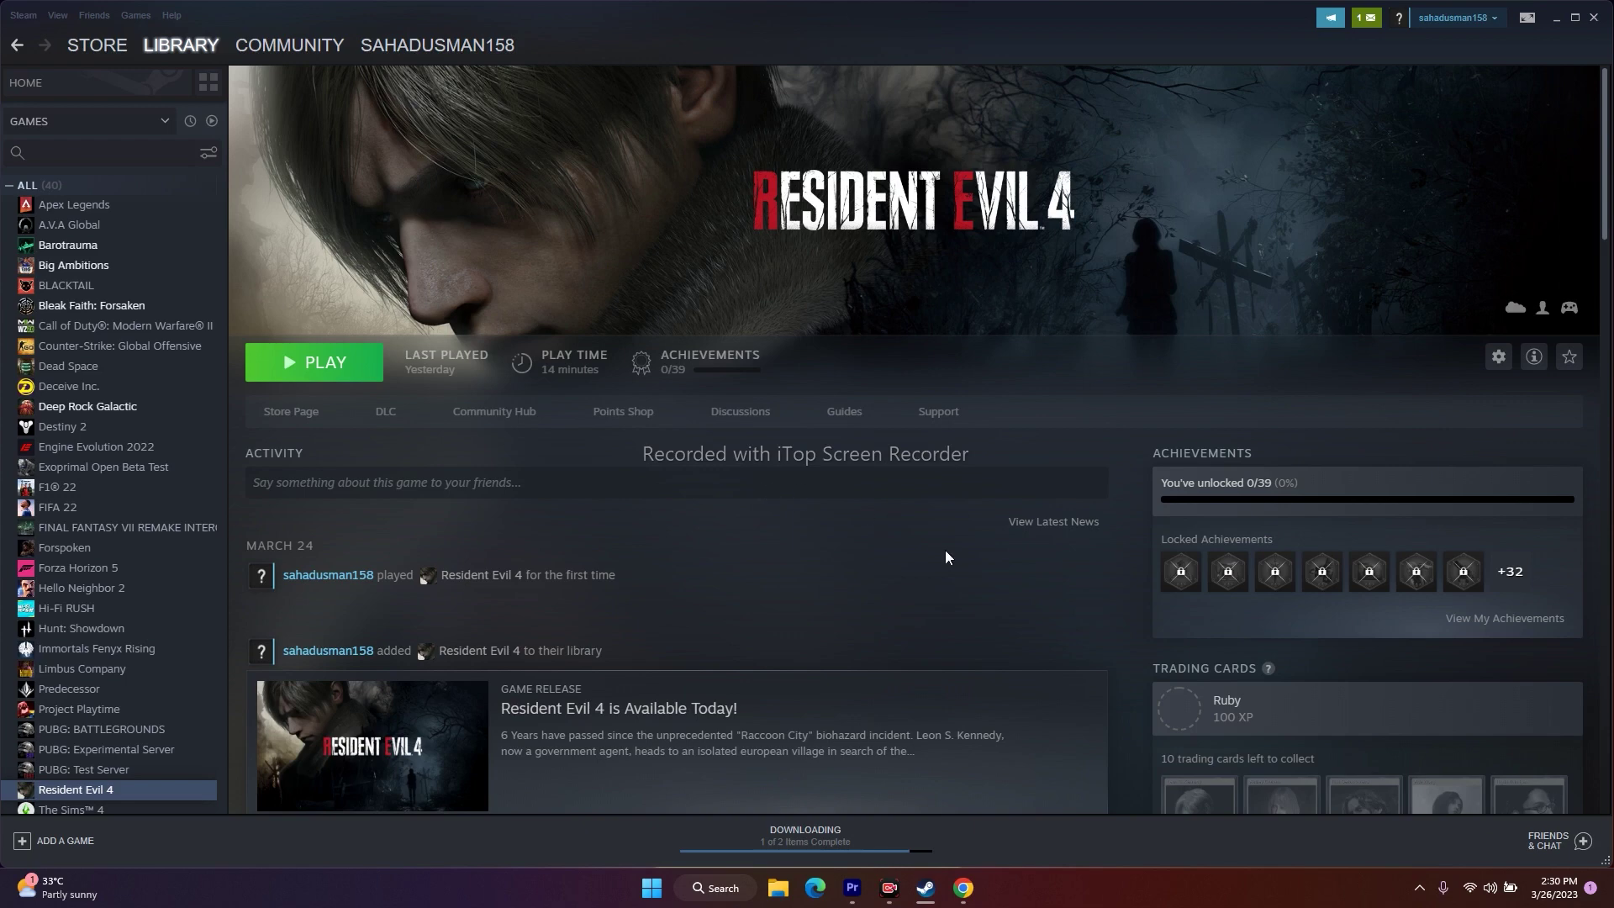
left_click(1489, 896)
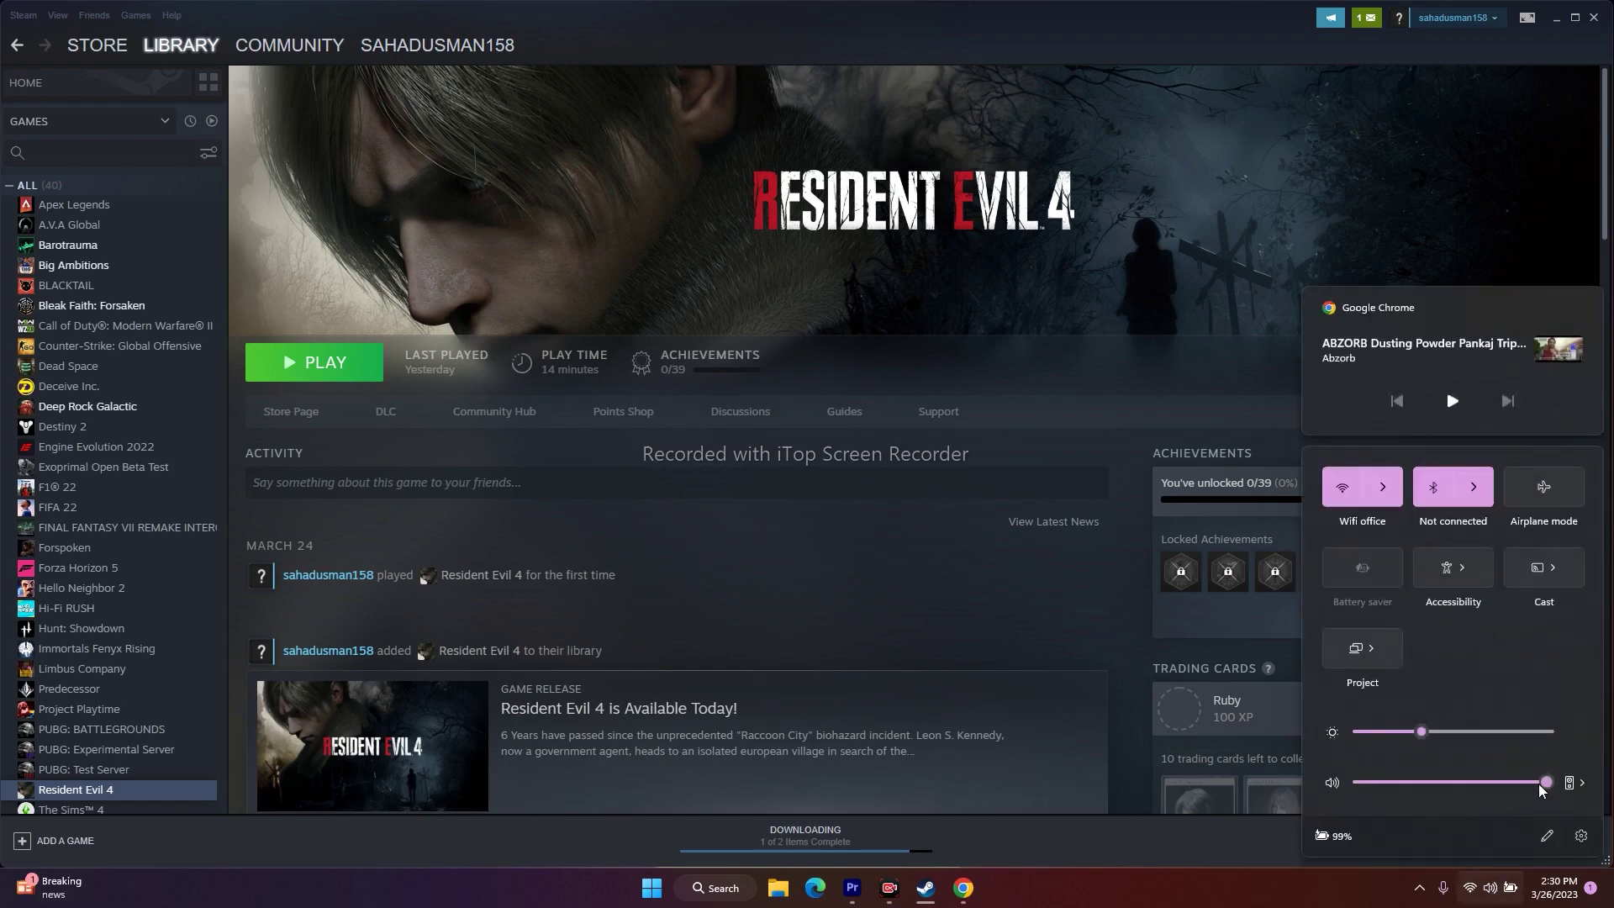
mouse_move(1547, 790)
left_click(1582, 836)
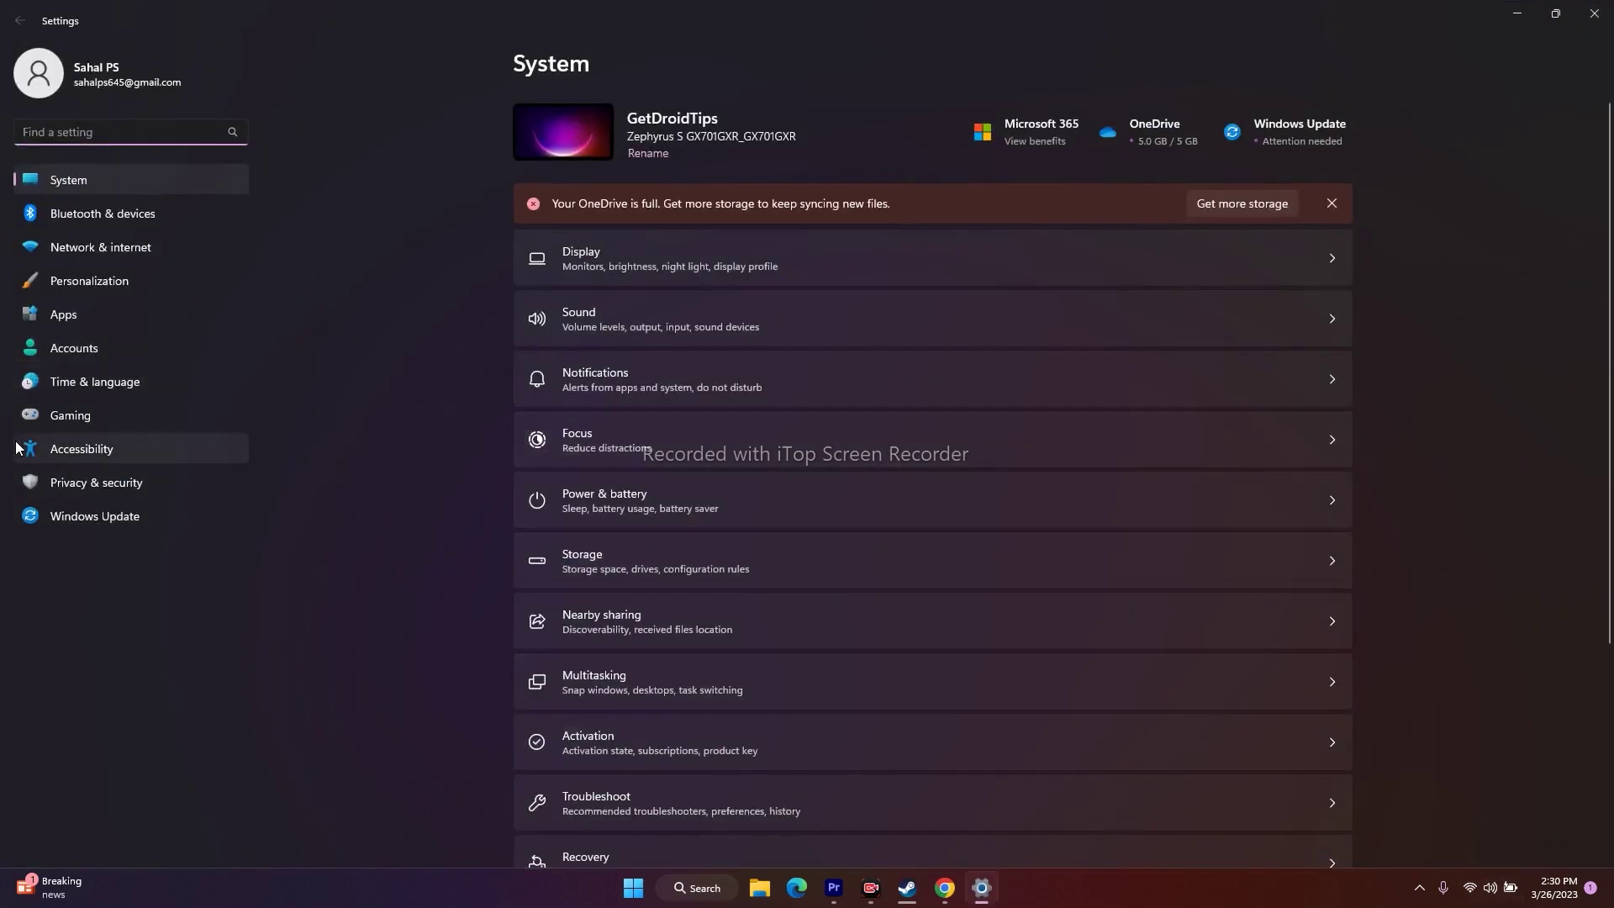
left_click(568, 320)
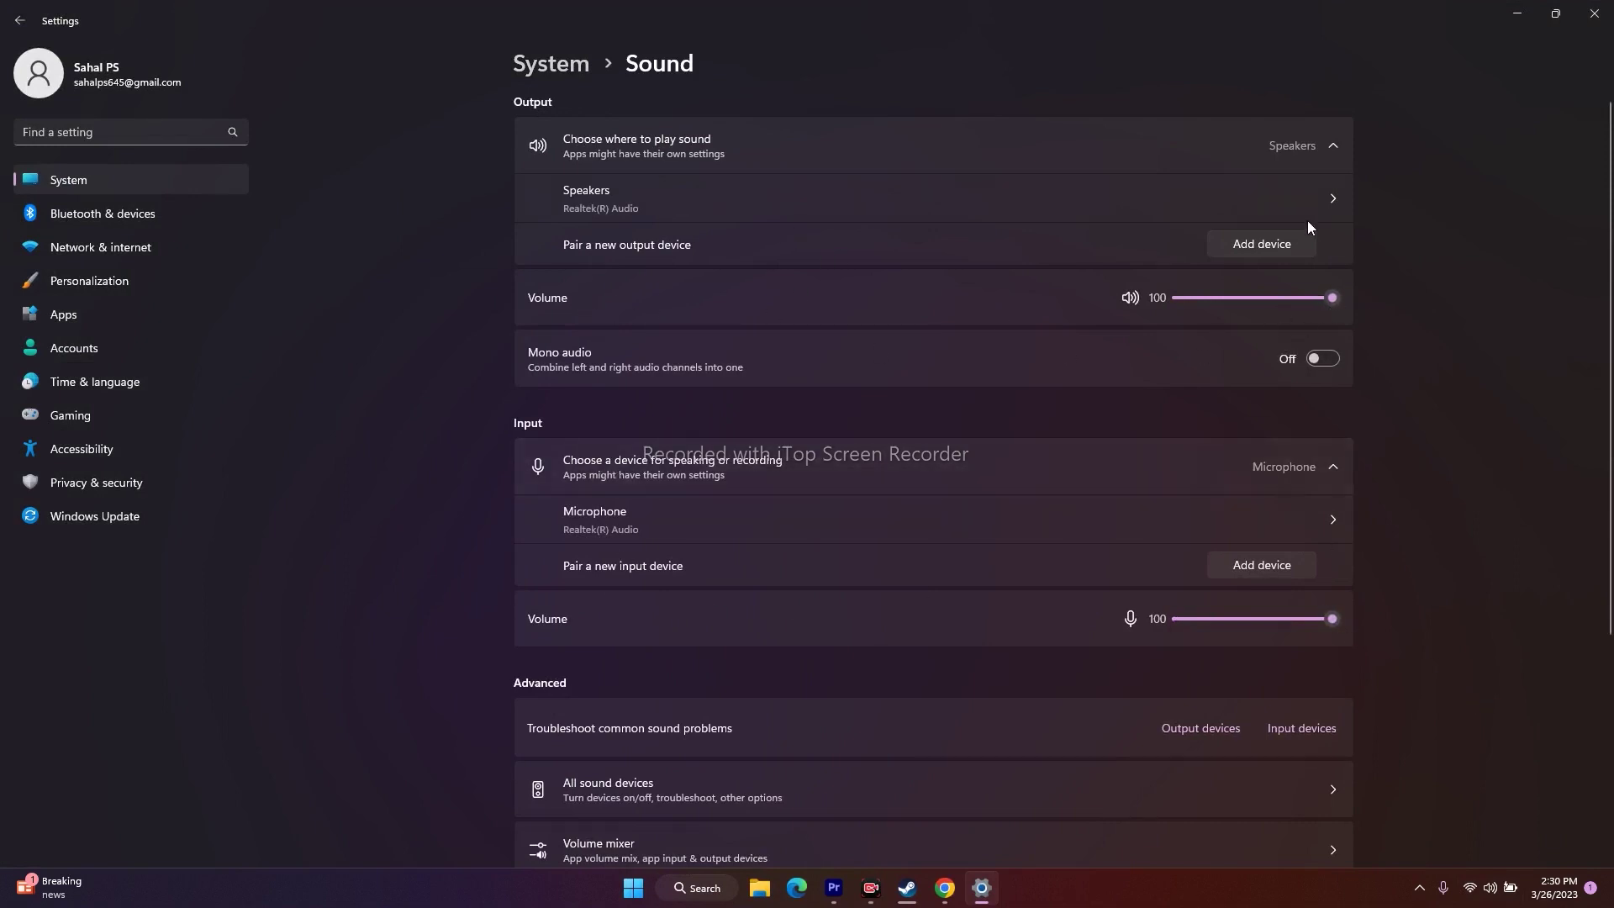
left_click(1492, 893)
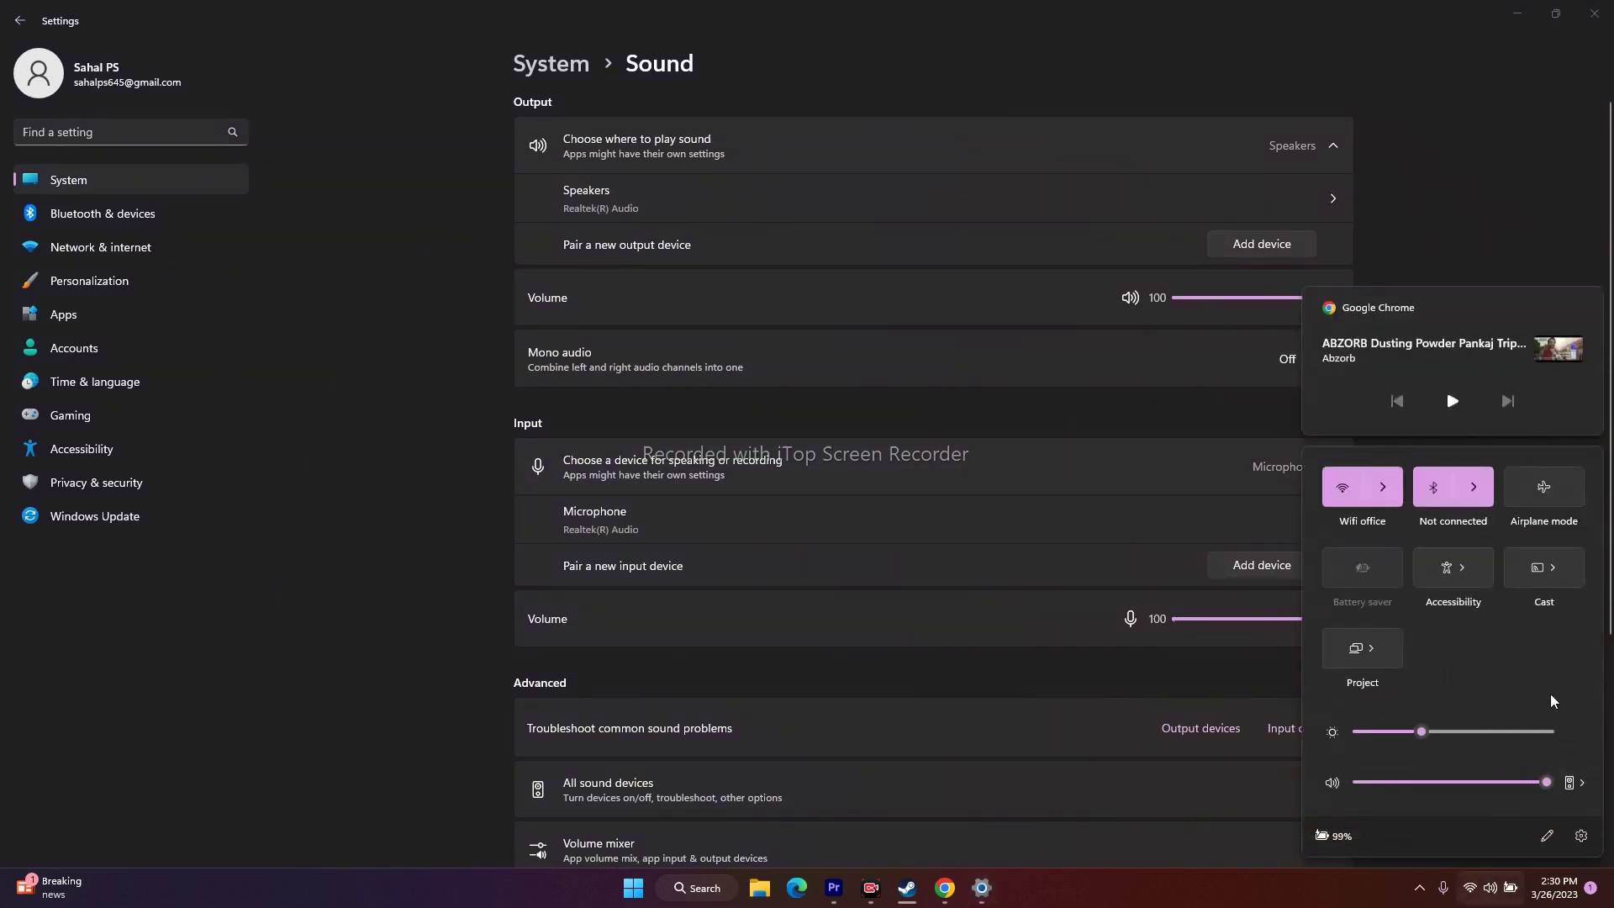
left_click(1461, 235)
left_click(1595, 14)
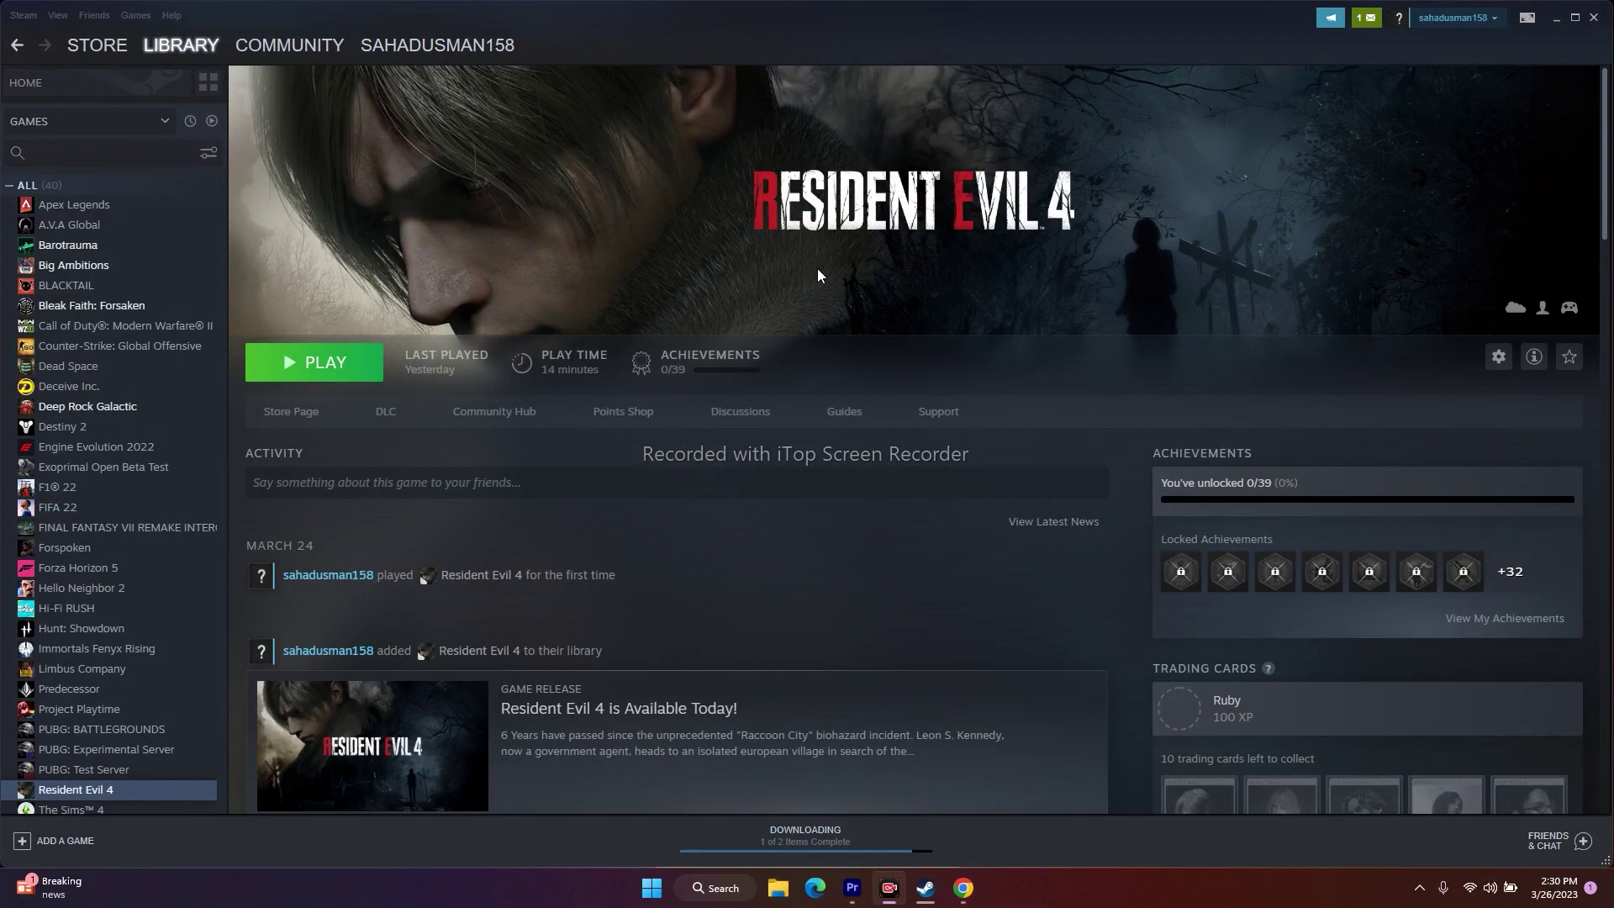
- Check the output and input devices on Settings' System > Sound page, then close Settings
left_click(1556, 18)
left_click(714, 887)
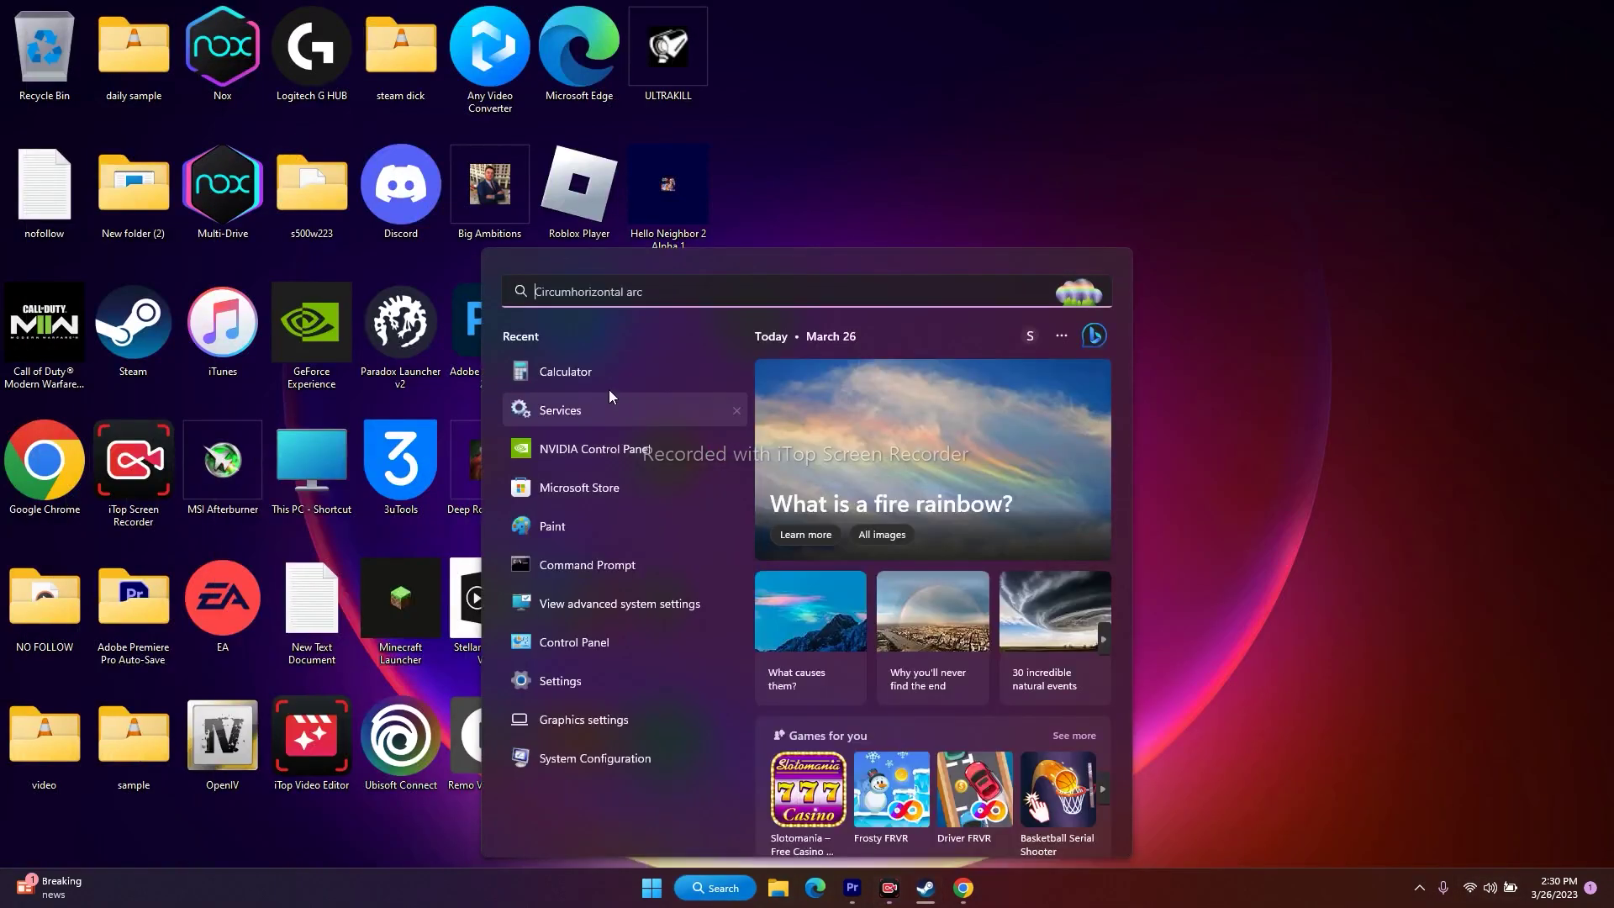
left_click(579, 683)
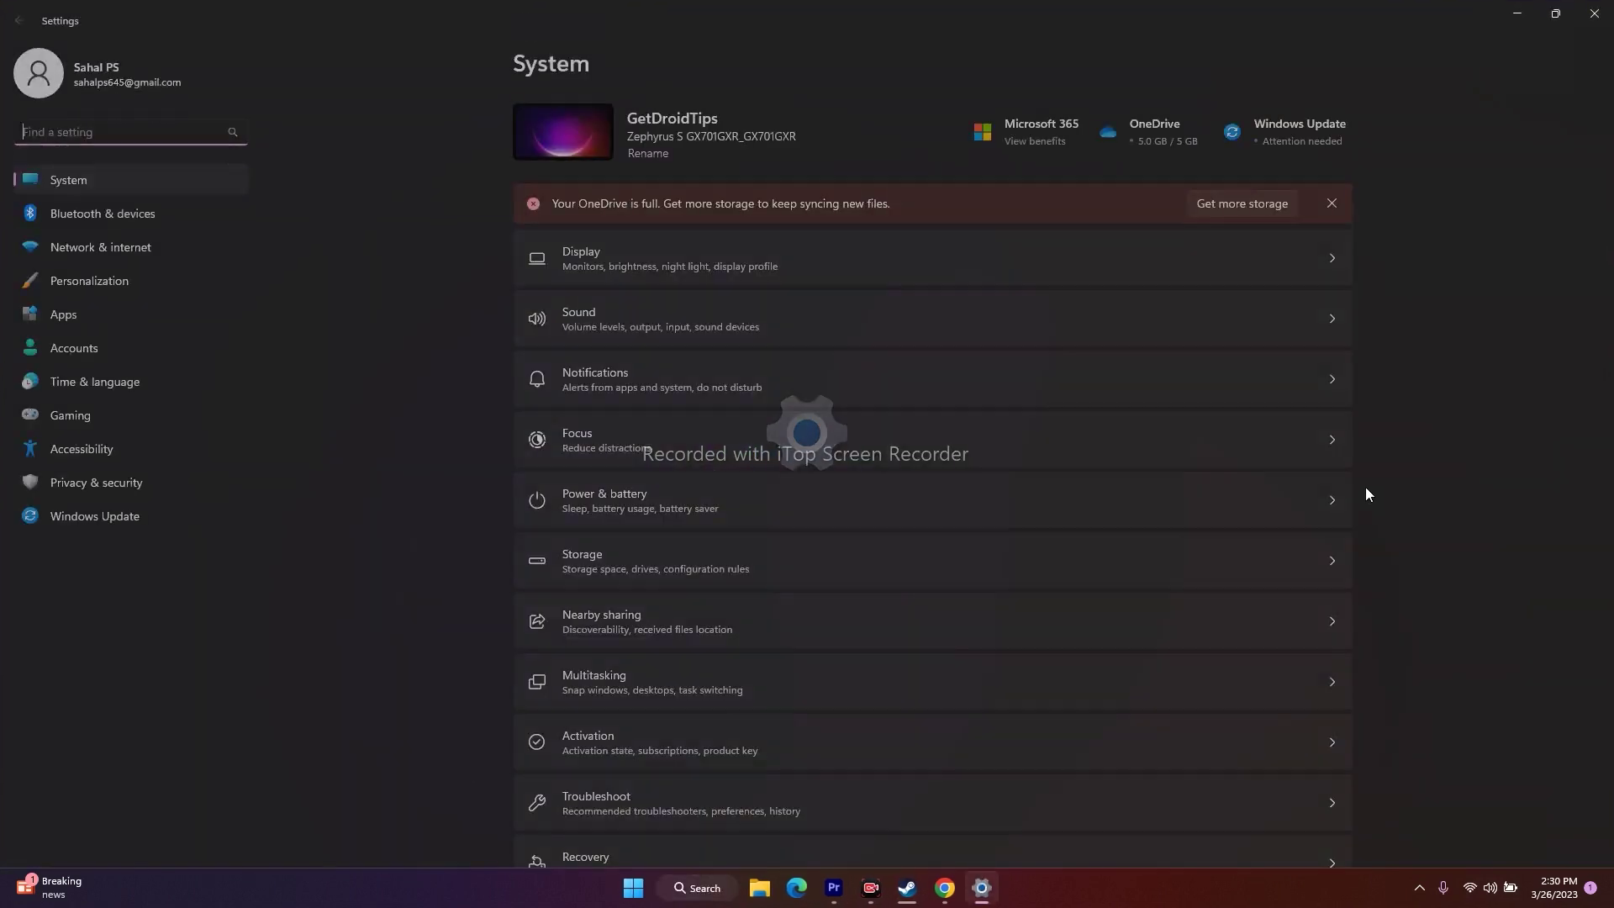
left_click(568, 320)
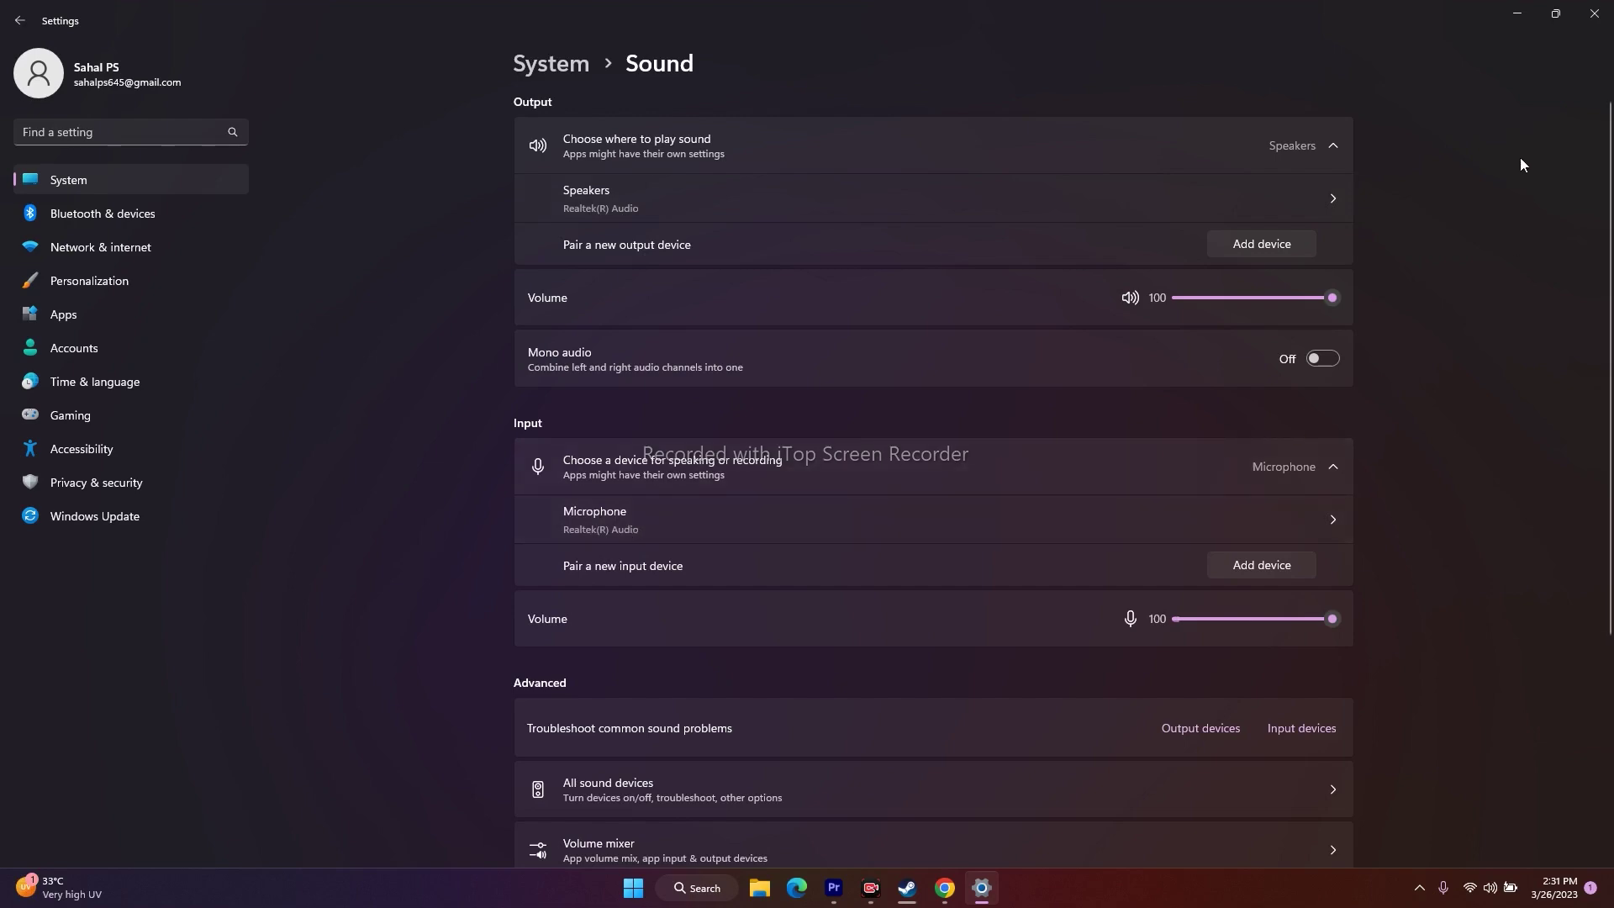
left_click(1594, 13)
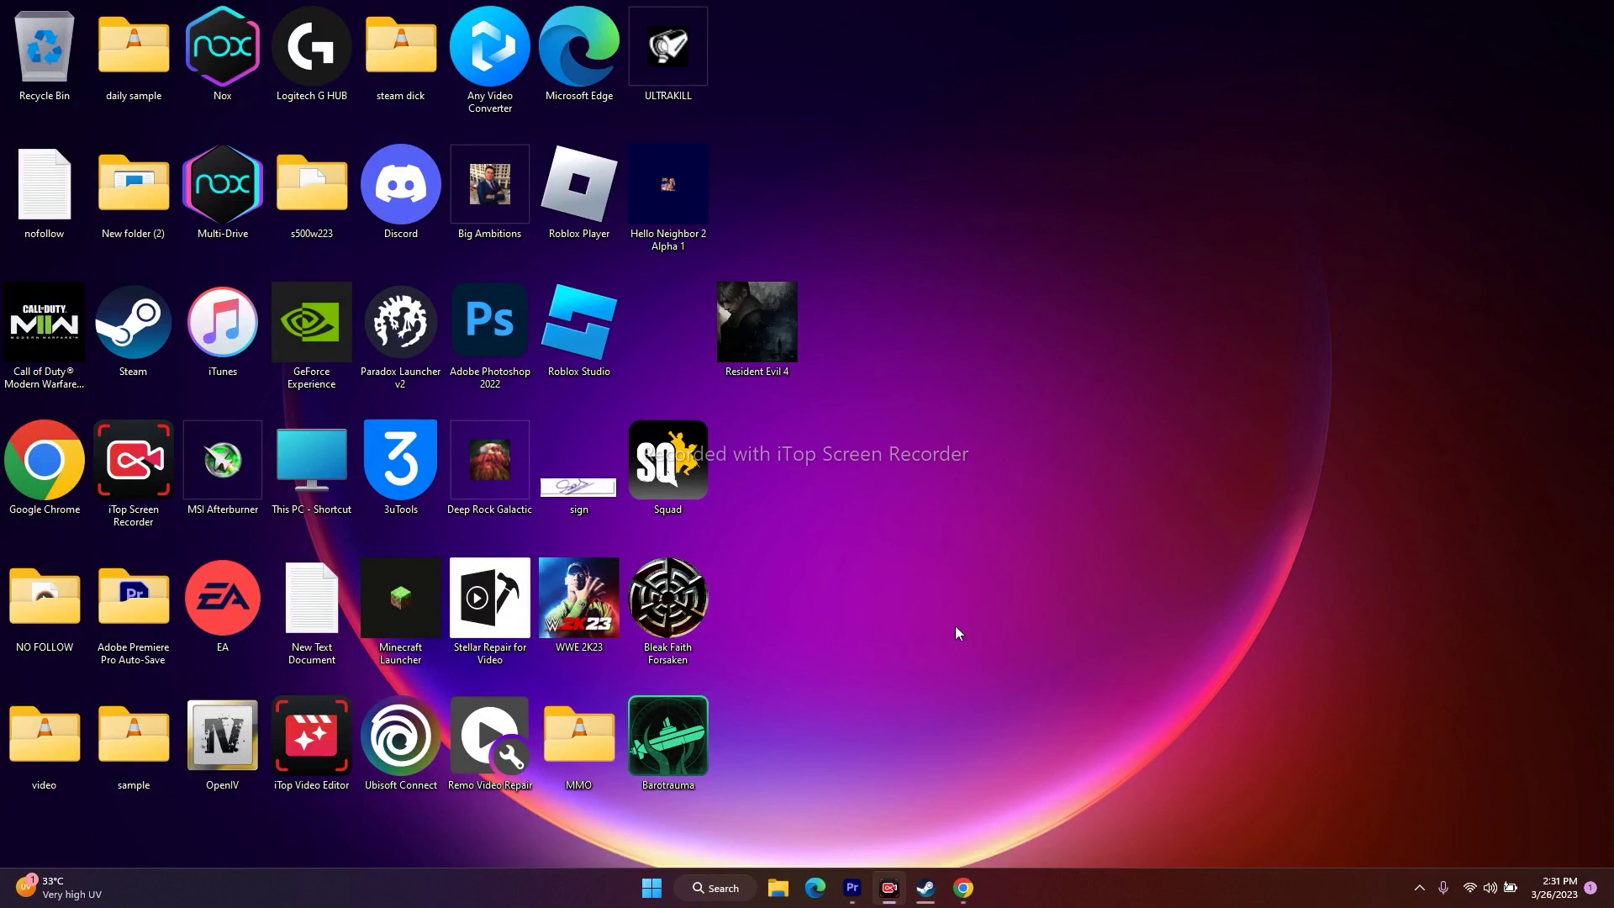
- Open the Speakers properties from Control Panel's Sound dialog, checking Levels, then the Advanced tab
left_click(721, 889)
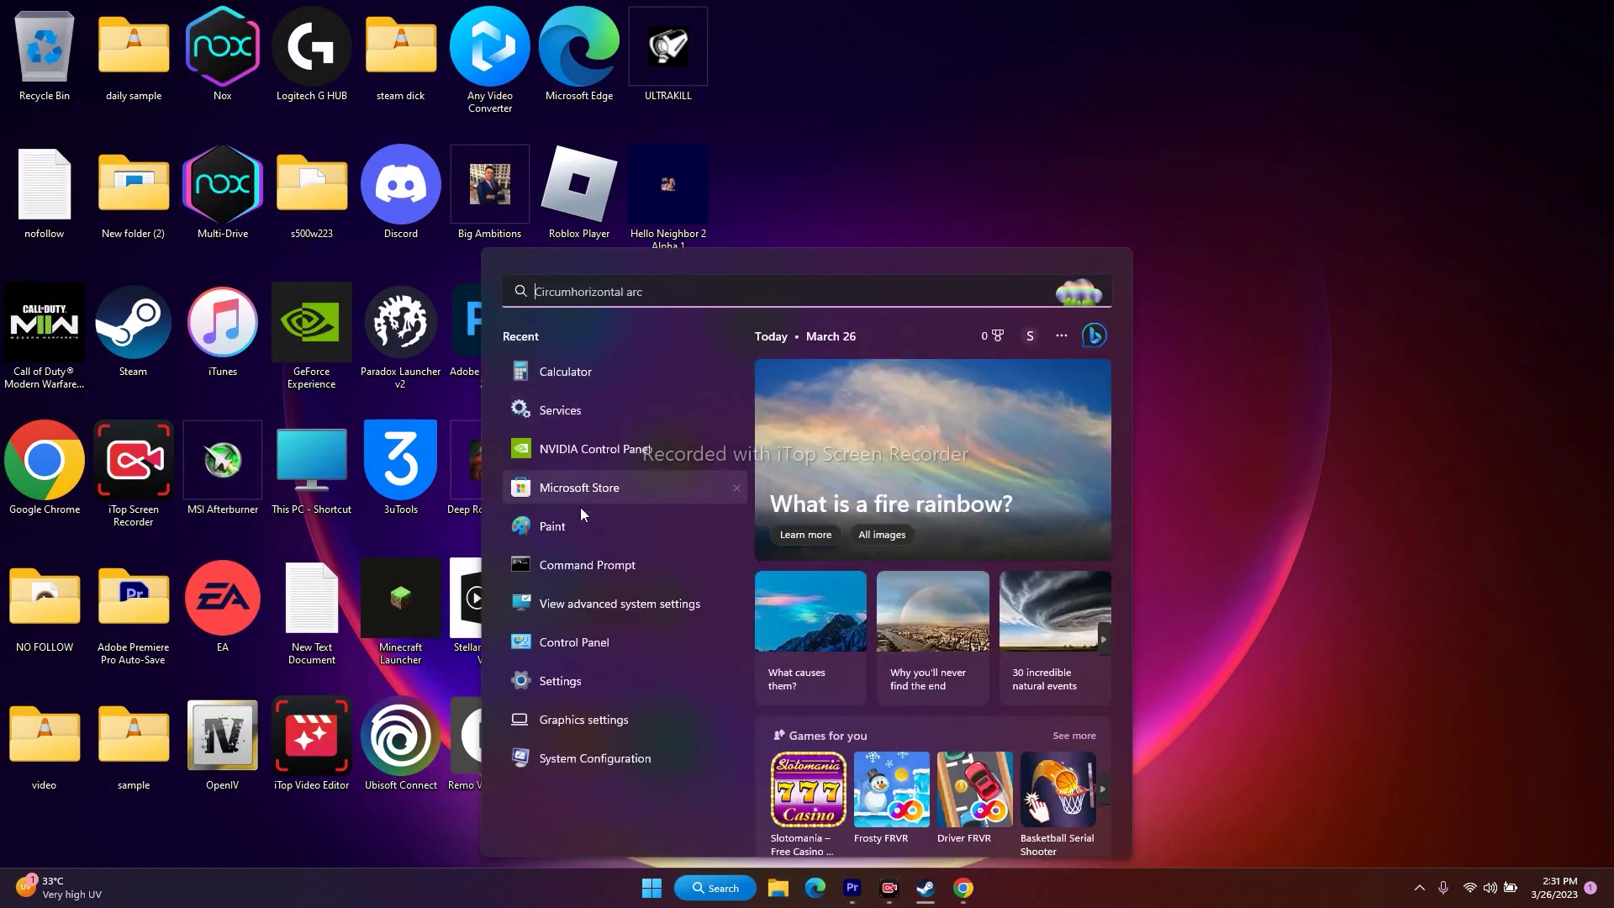
left_click(602, 641)
left_click(502, 379)
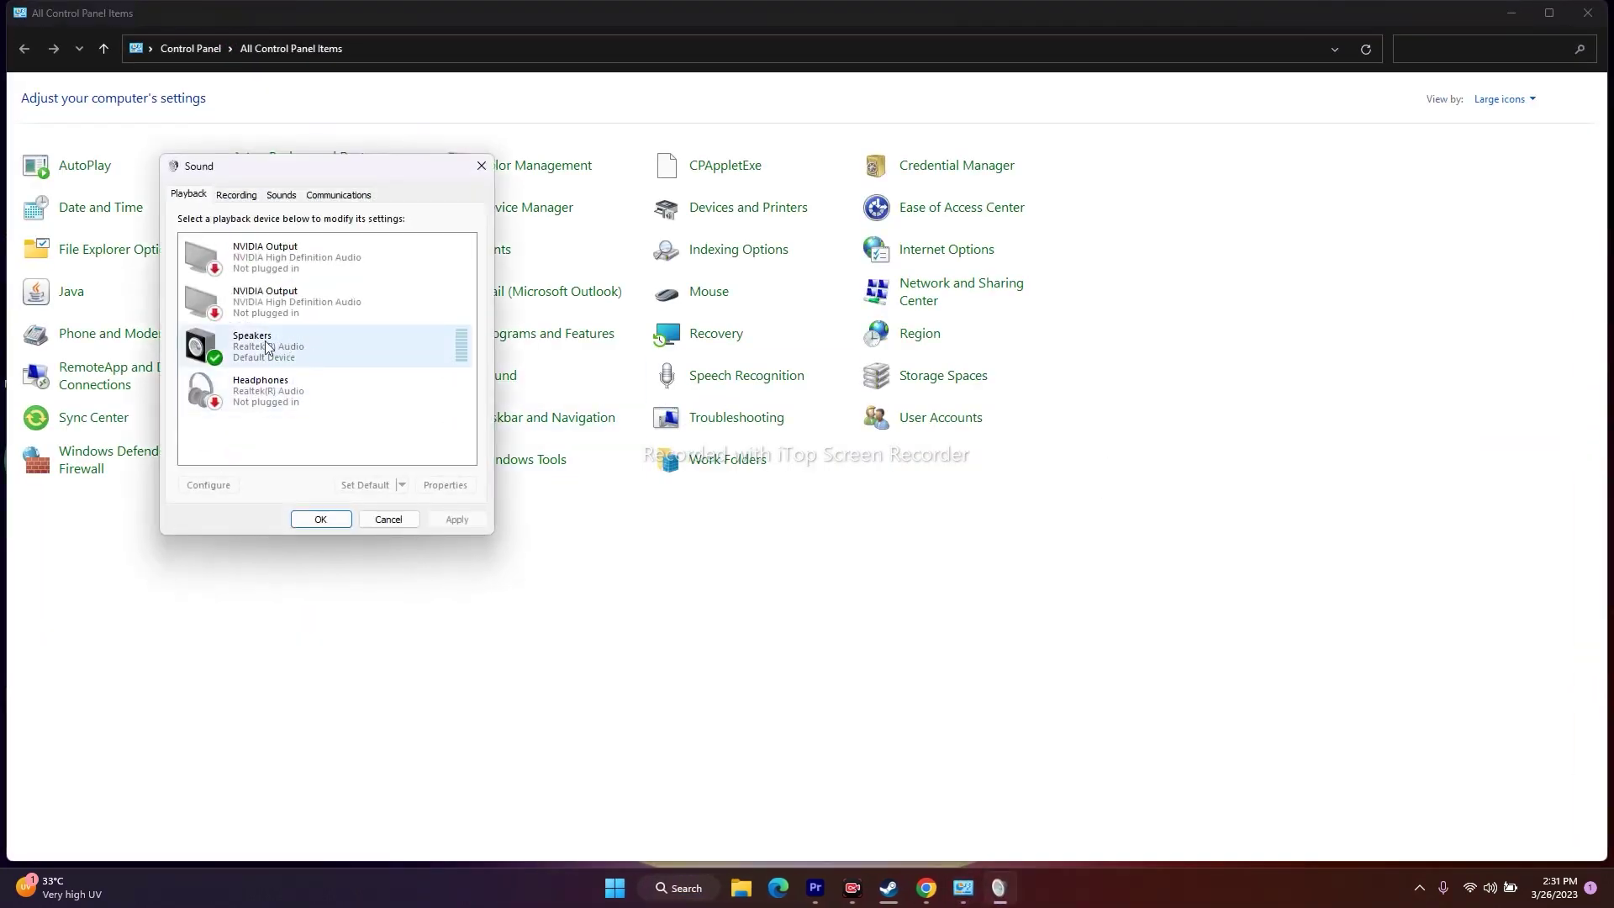
right_click(274, 348)
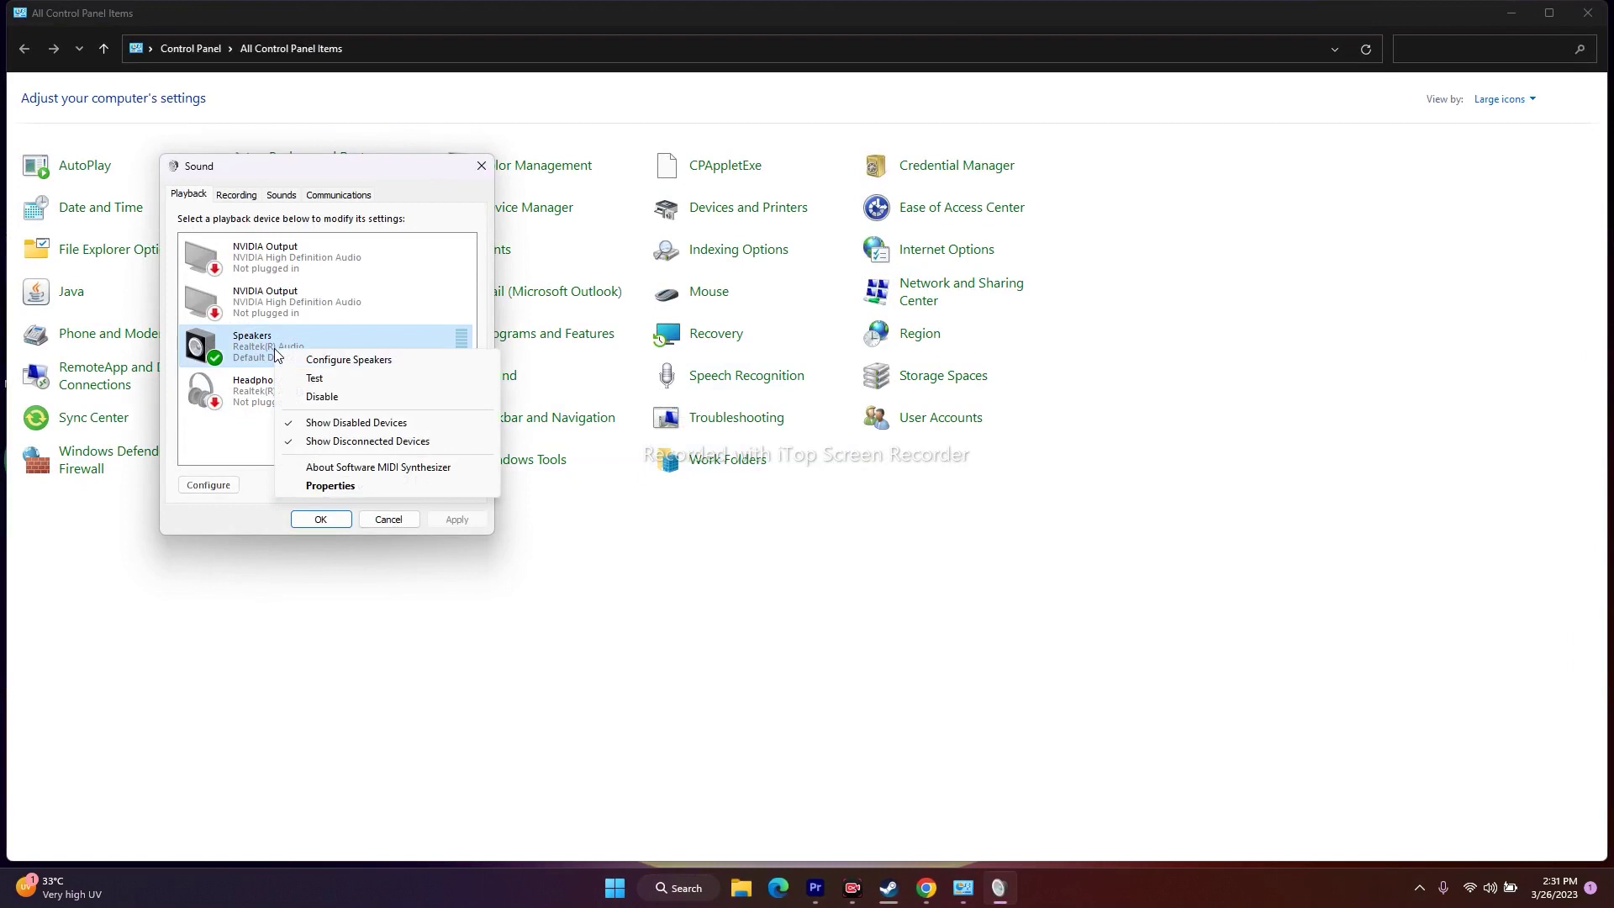
left_click(305, 484)
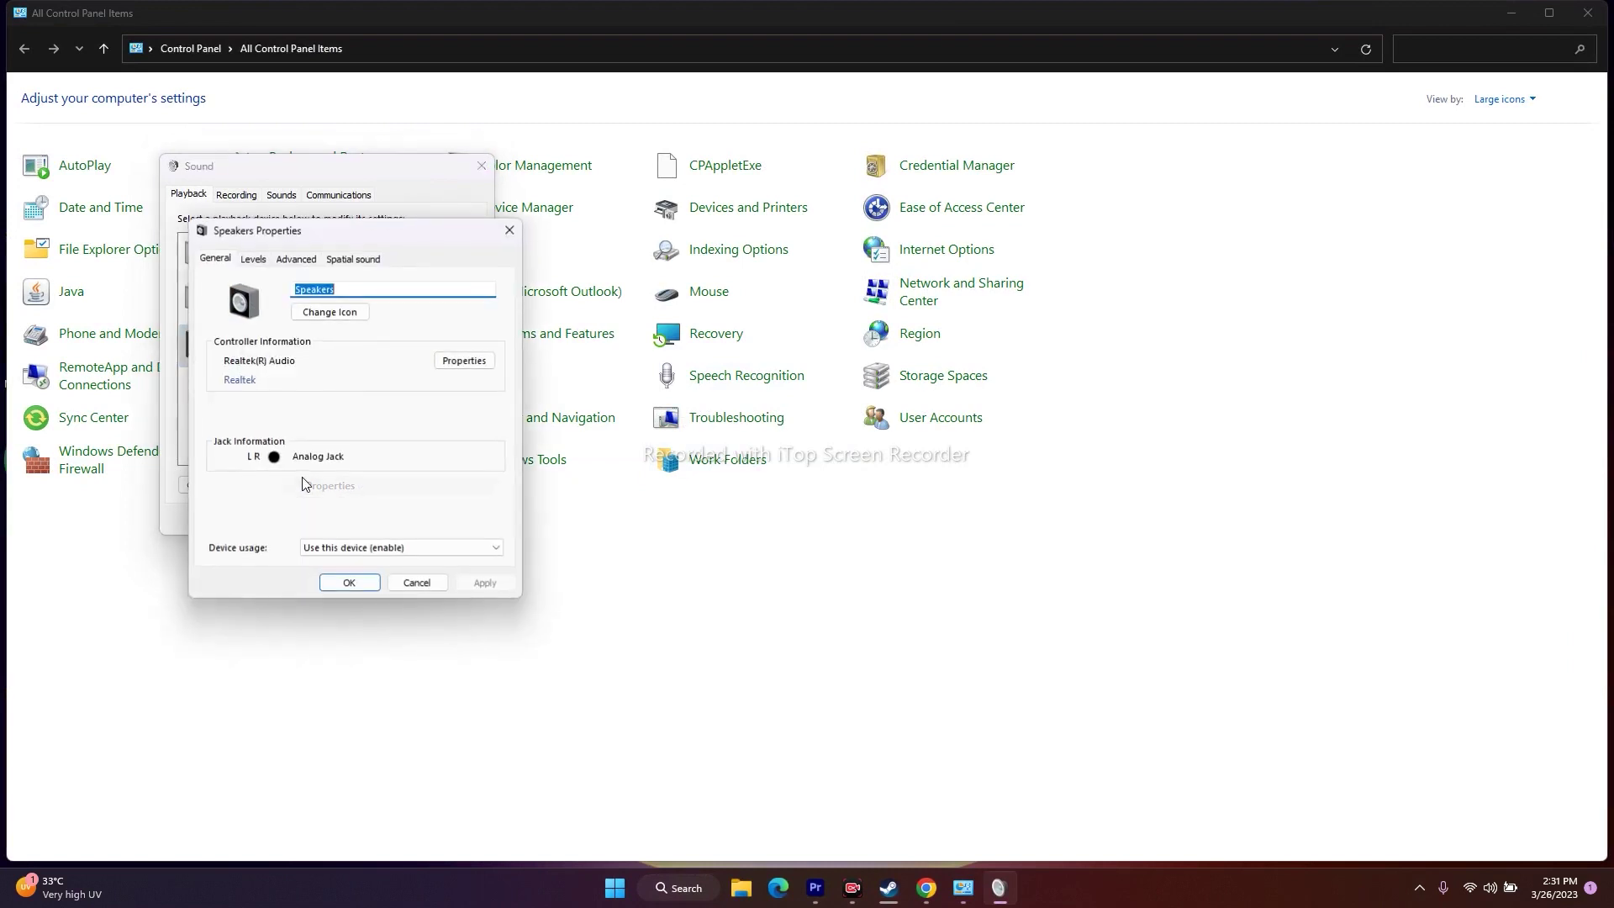
left_click(254, 267)
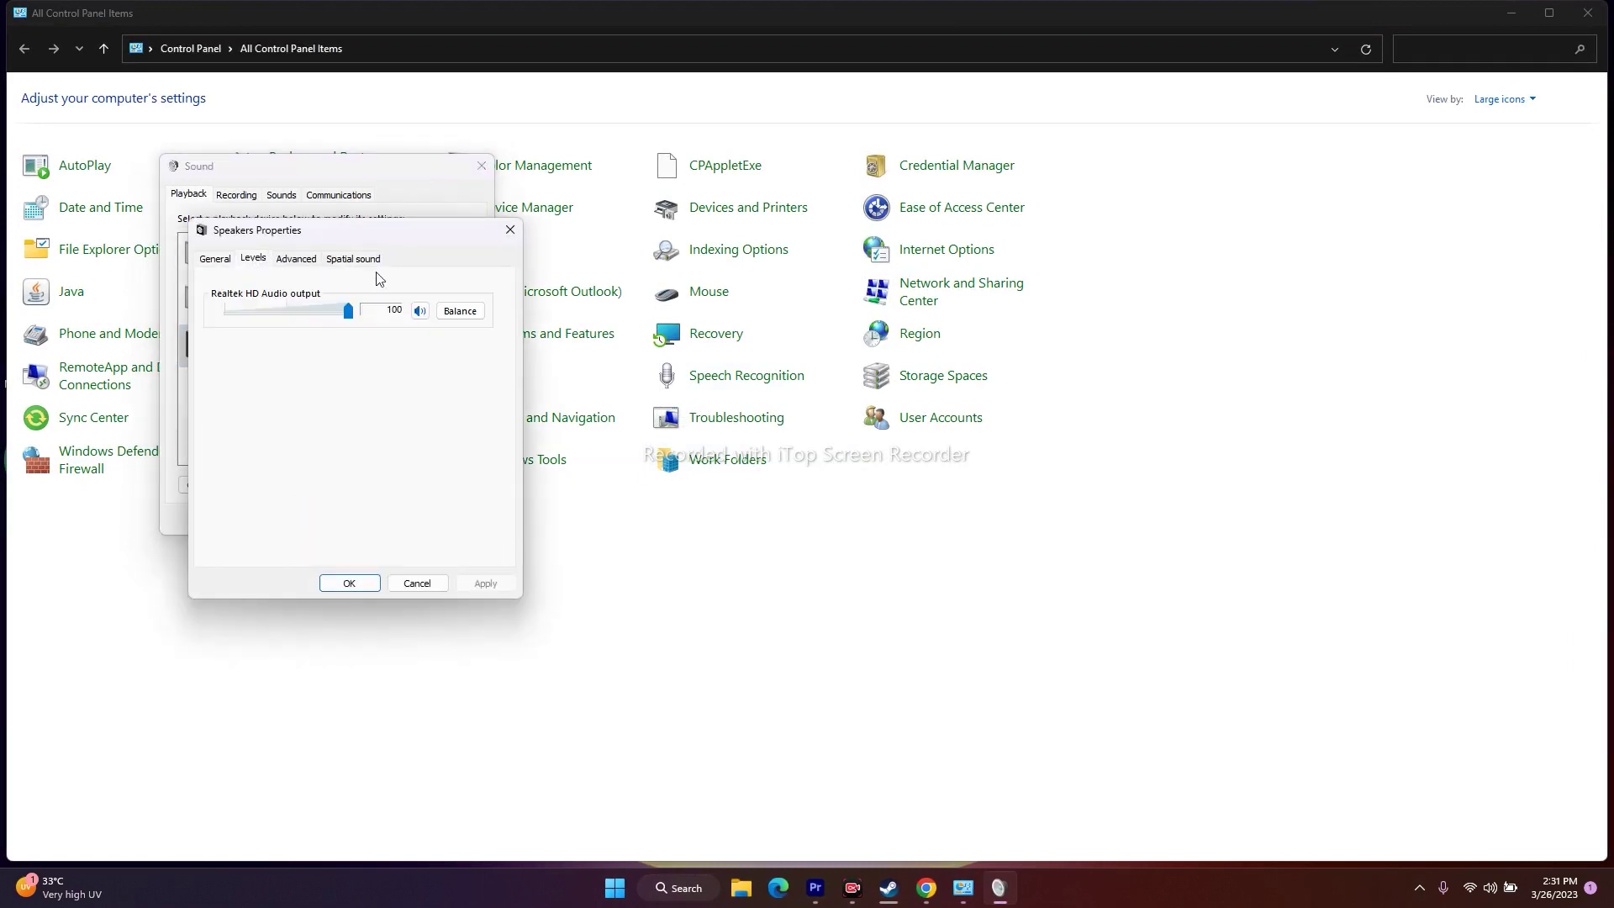
left_click(216, 261)
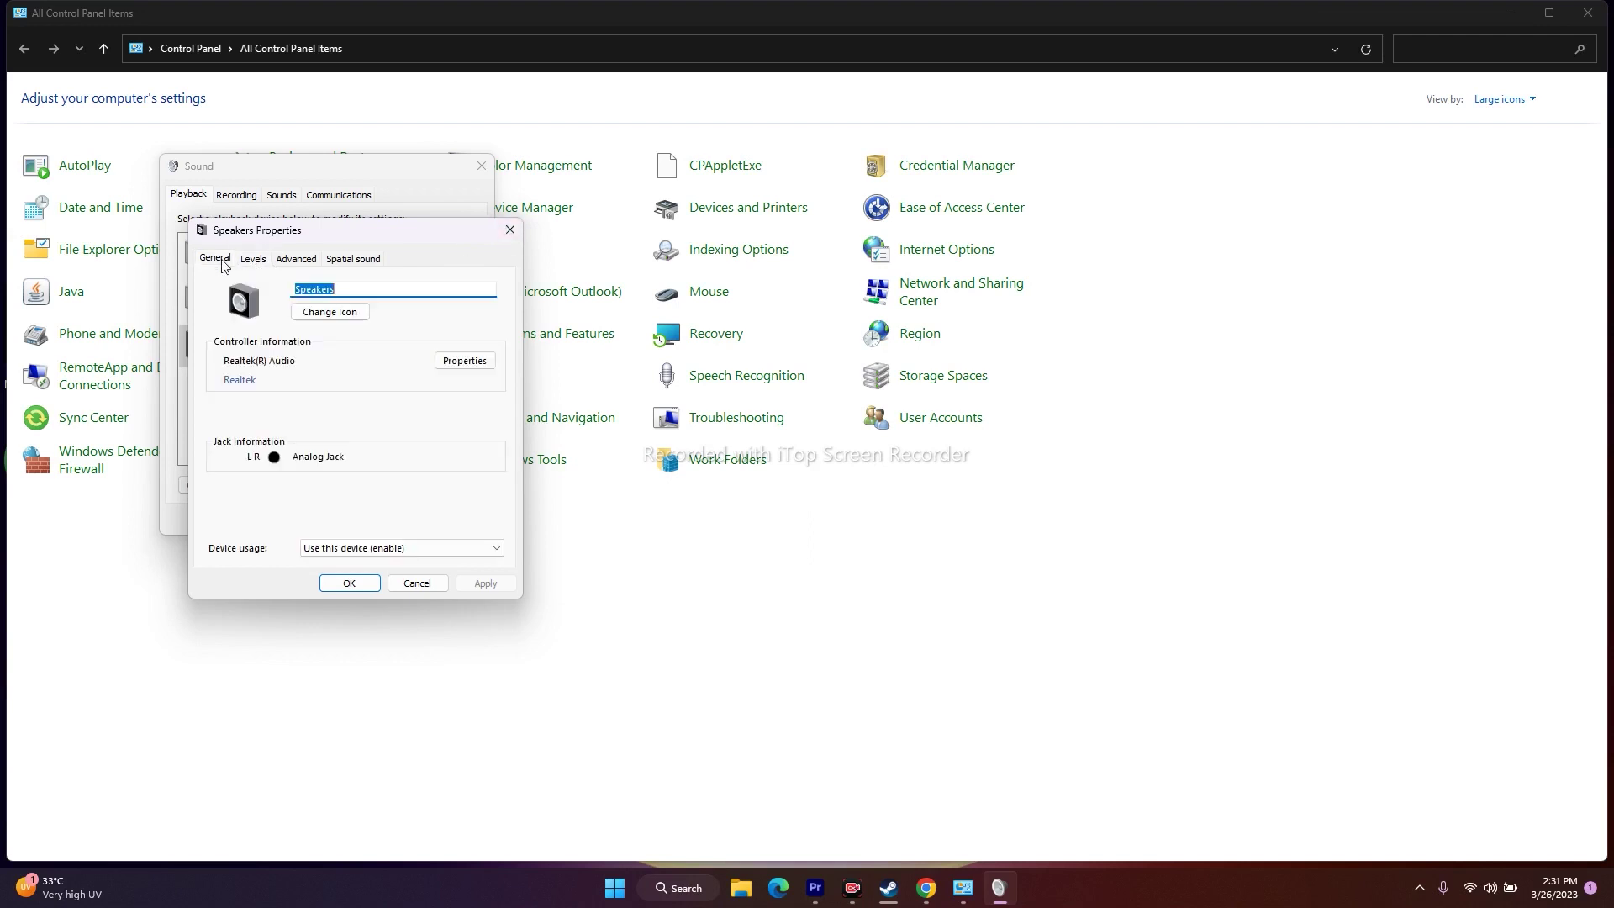
left_click(290, 259)
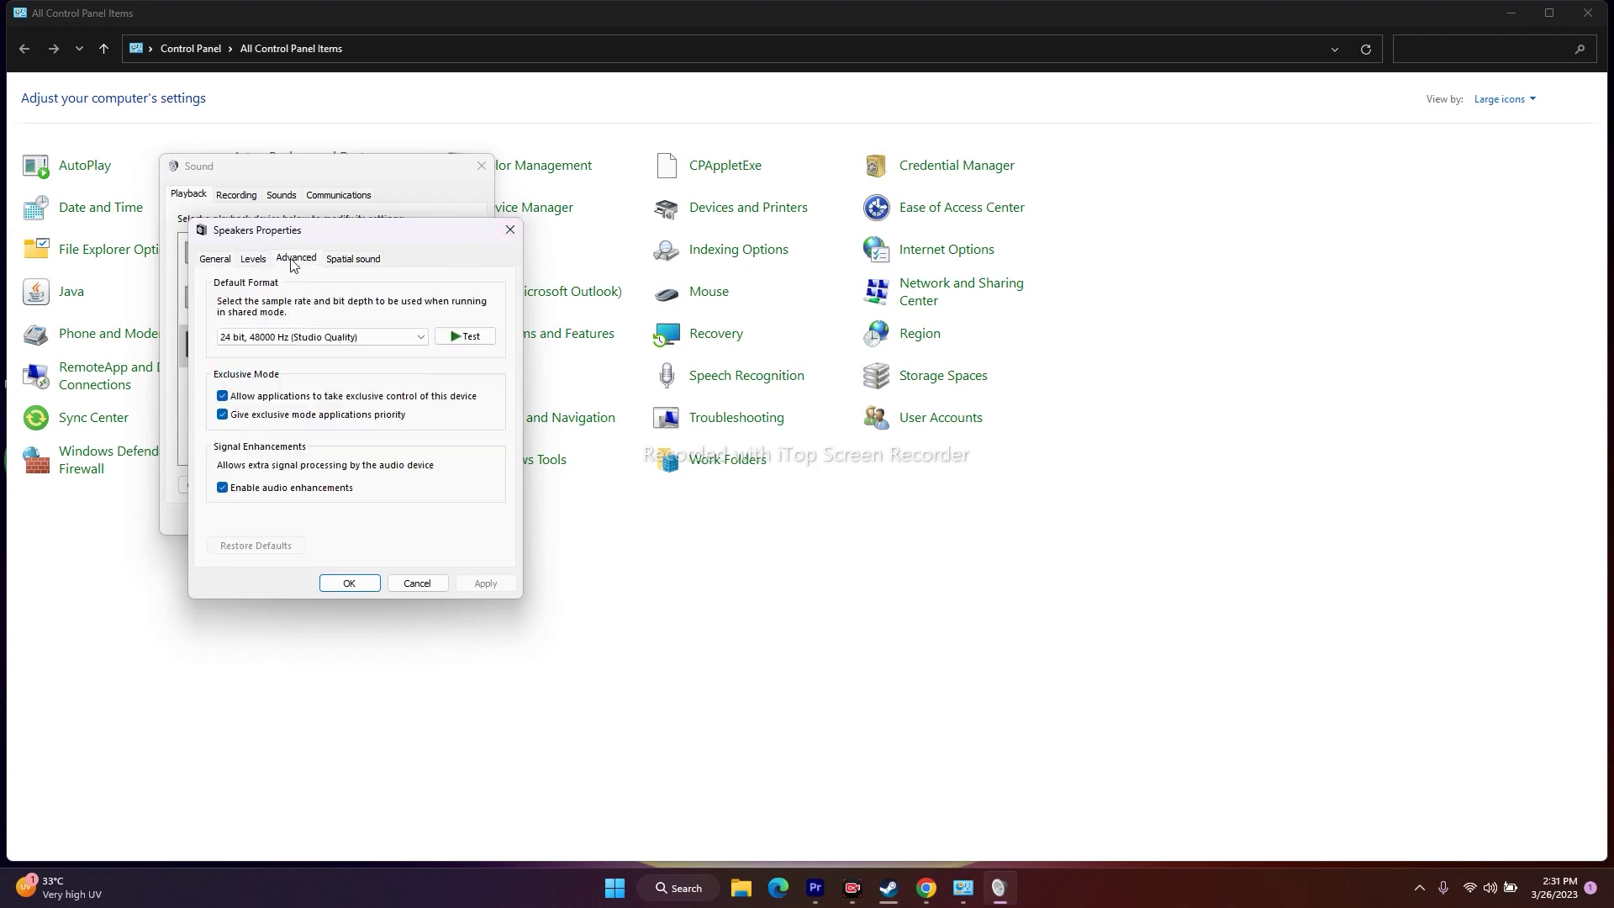
- Keep the speakers' default format at 24 bit, 48000 Hz, confirm, and close Sound and Control Panel
left_click(263, 340)
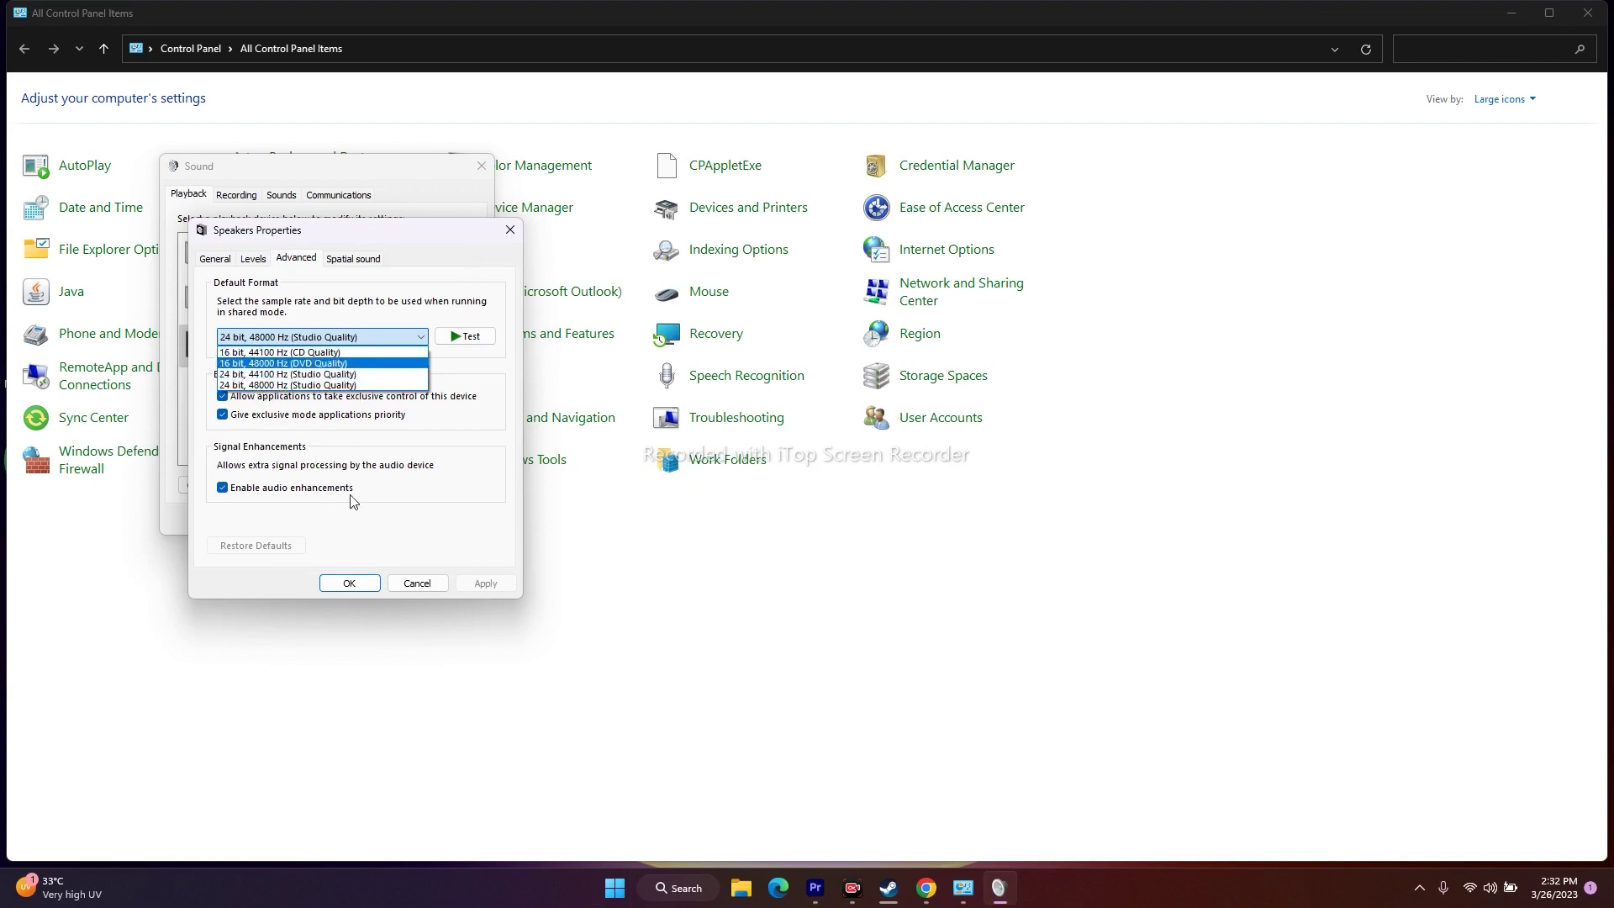
left_click(440, 516)
left_click(347, 583)
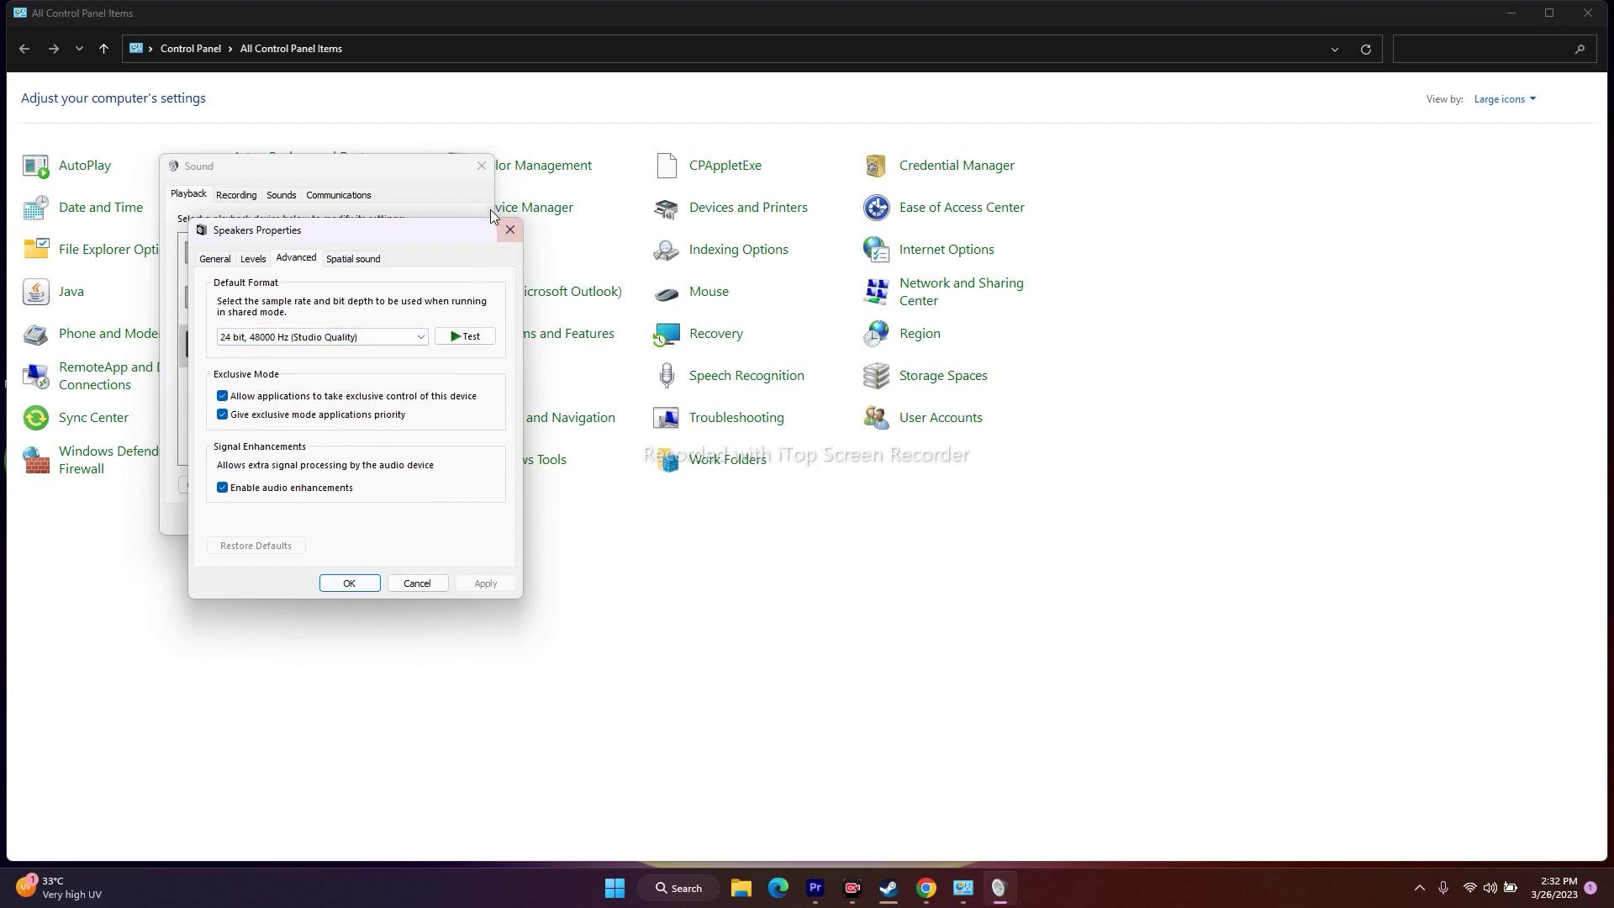
left_click(481, 166)
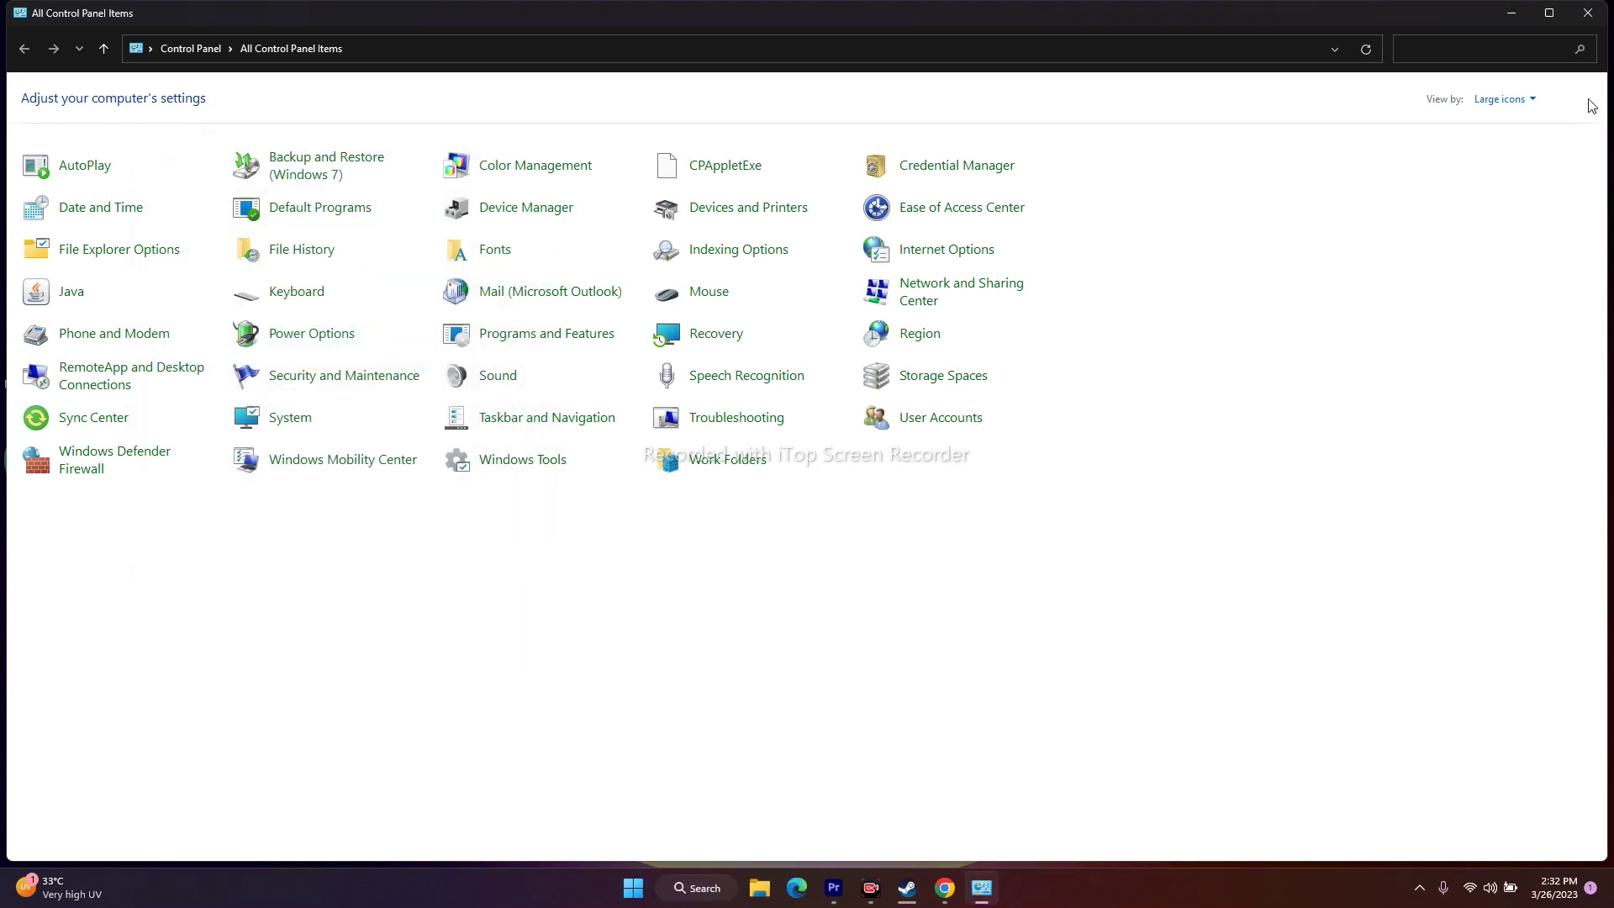
left_click(1587, 12)
- Restore the Steam window on the Resident Evil 4 library page
left_click(926, 888)
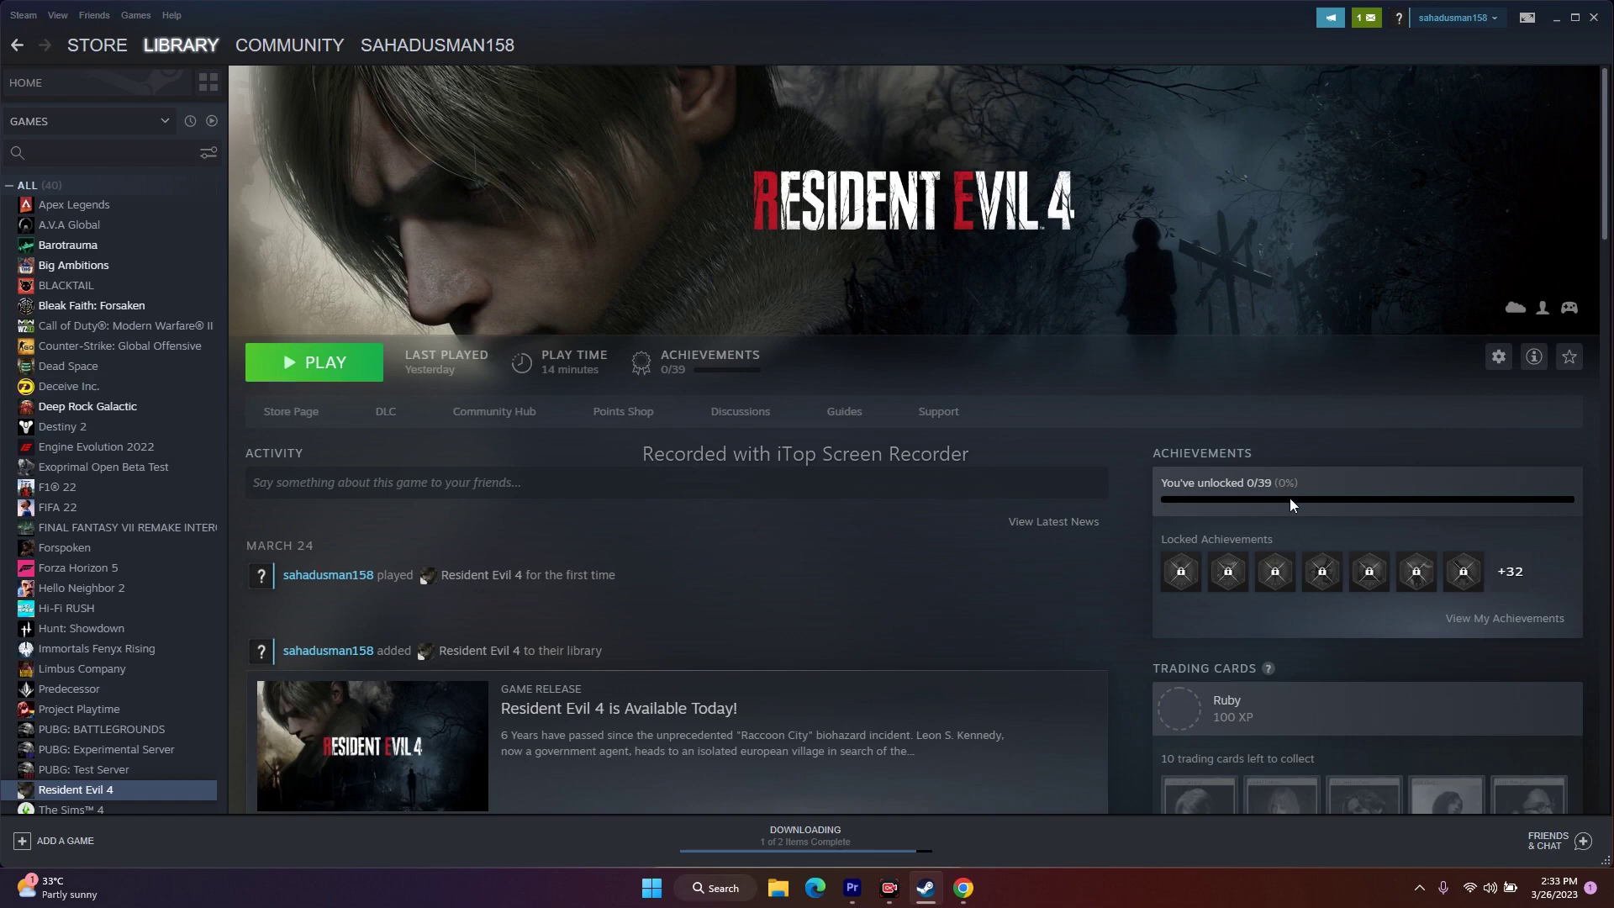
- Minimize Steam and open the Sound dialog from Control Panel
left_click(1558, 20)
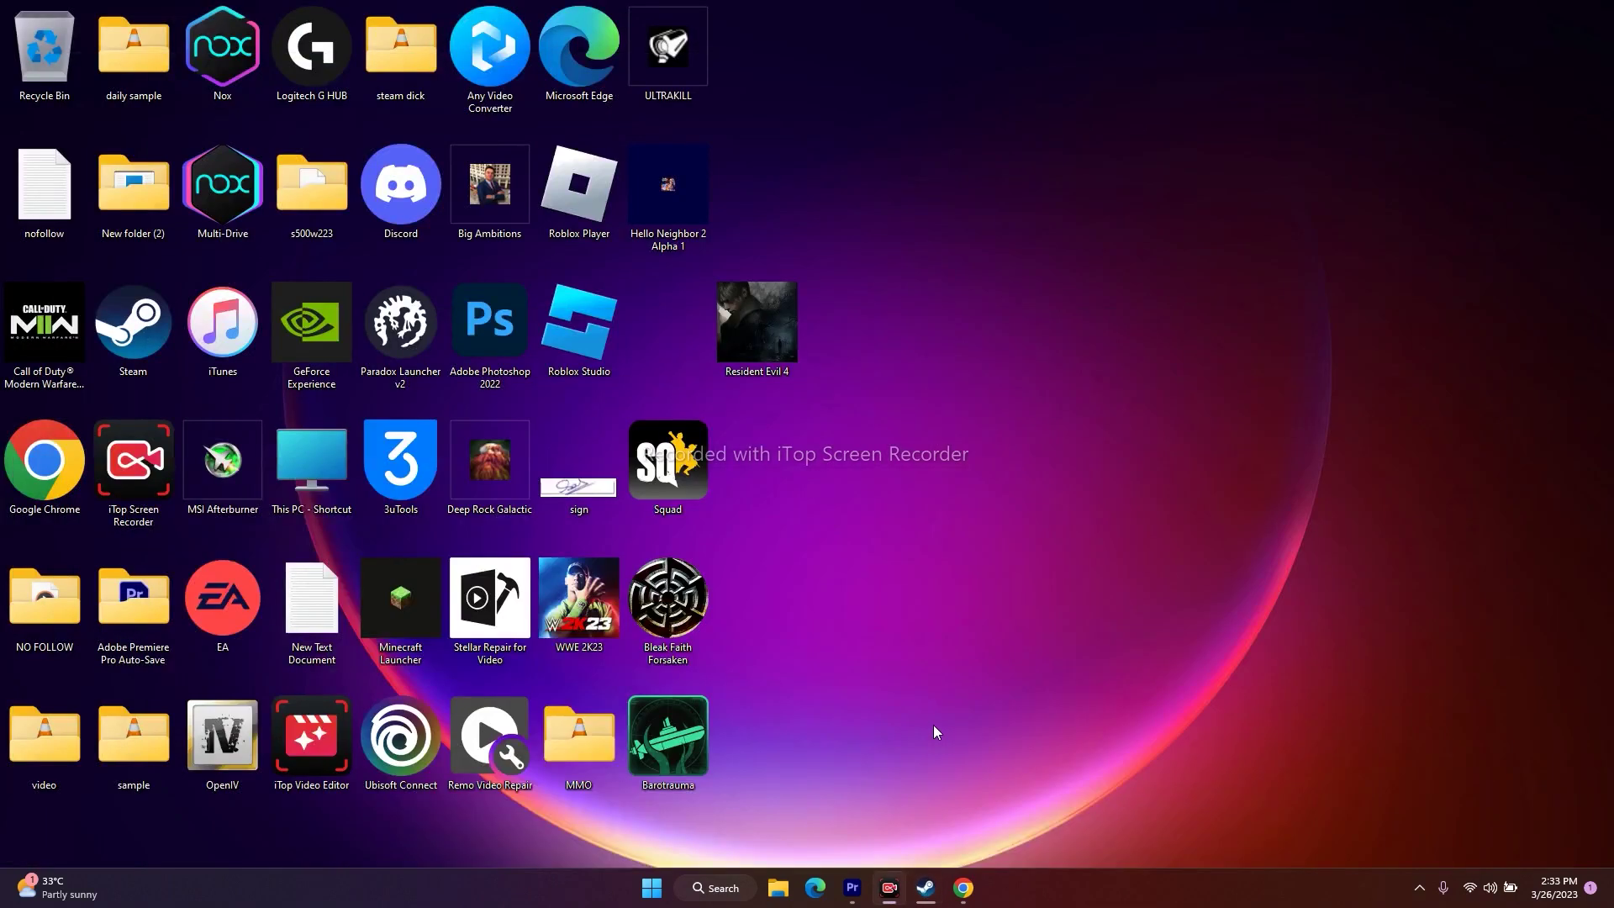
left_click(702, 887)
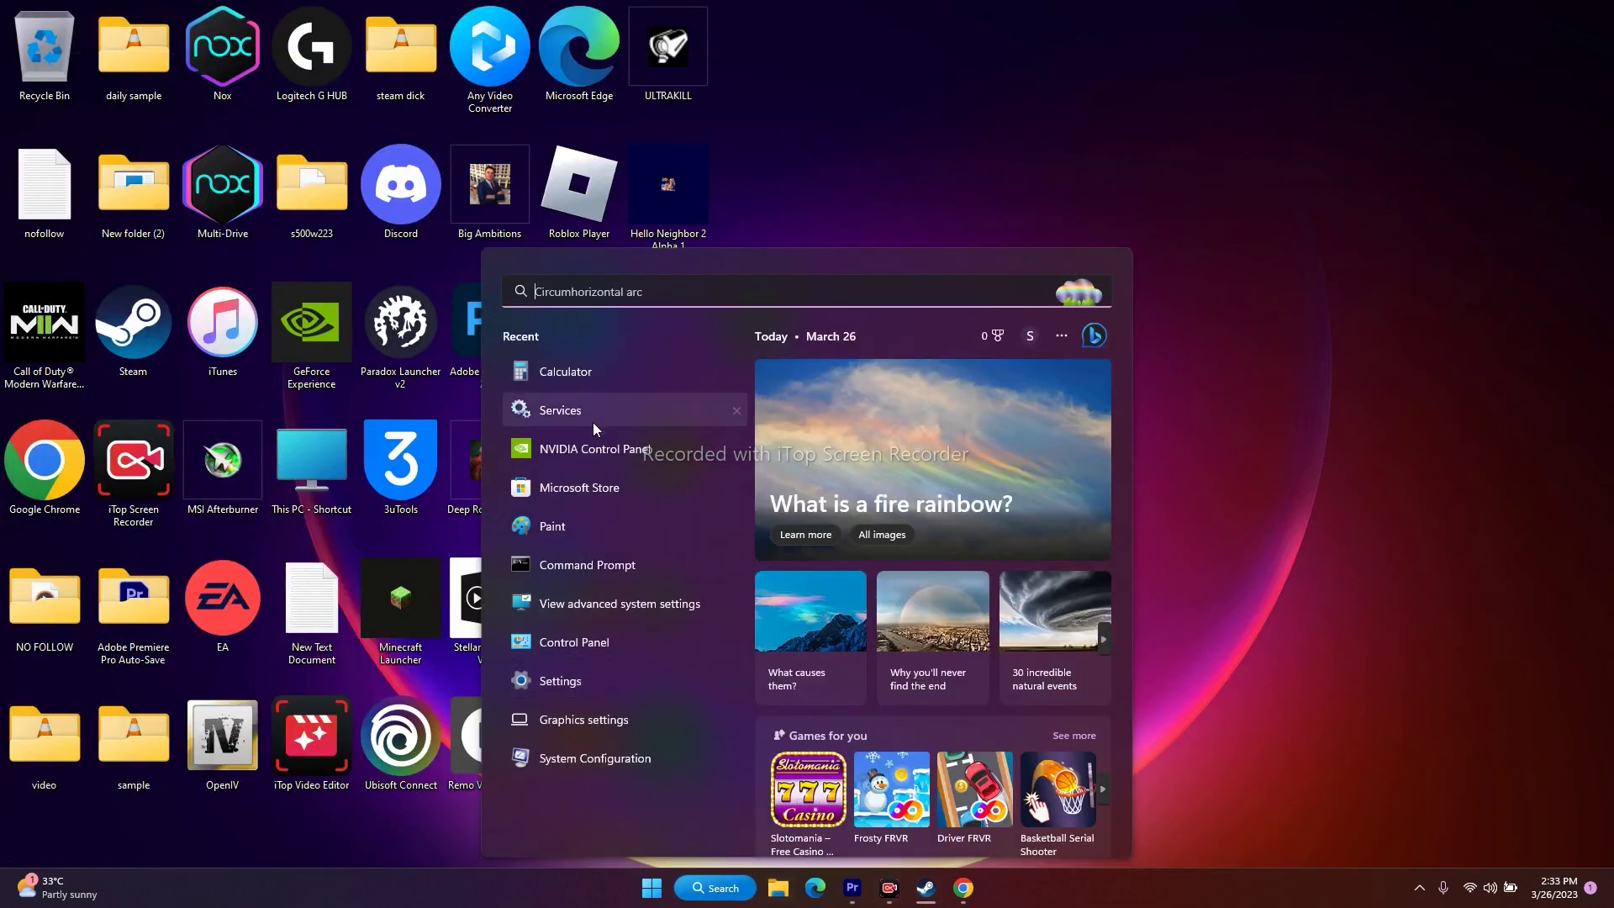
left_click(593, 642)
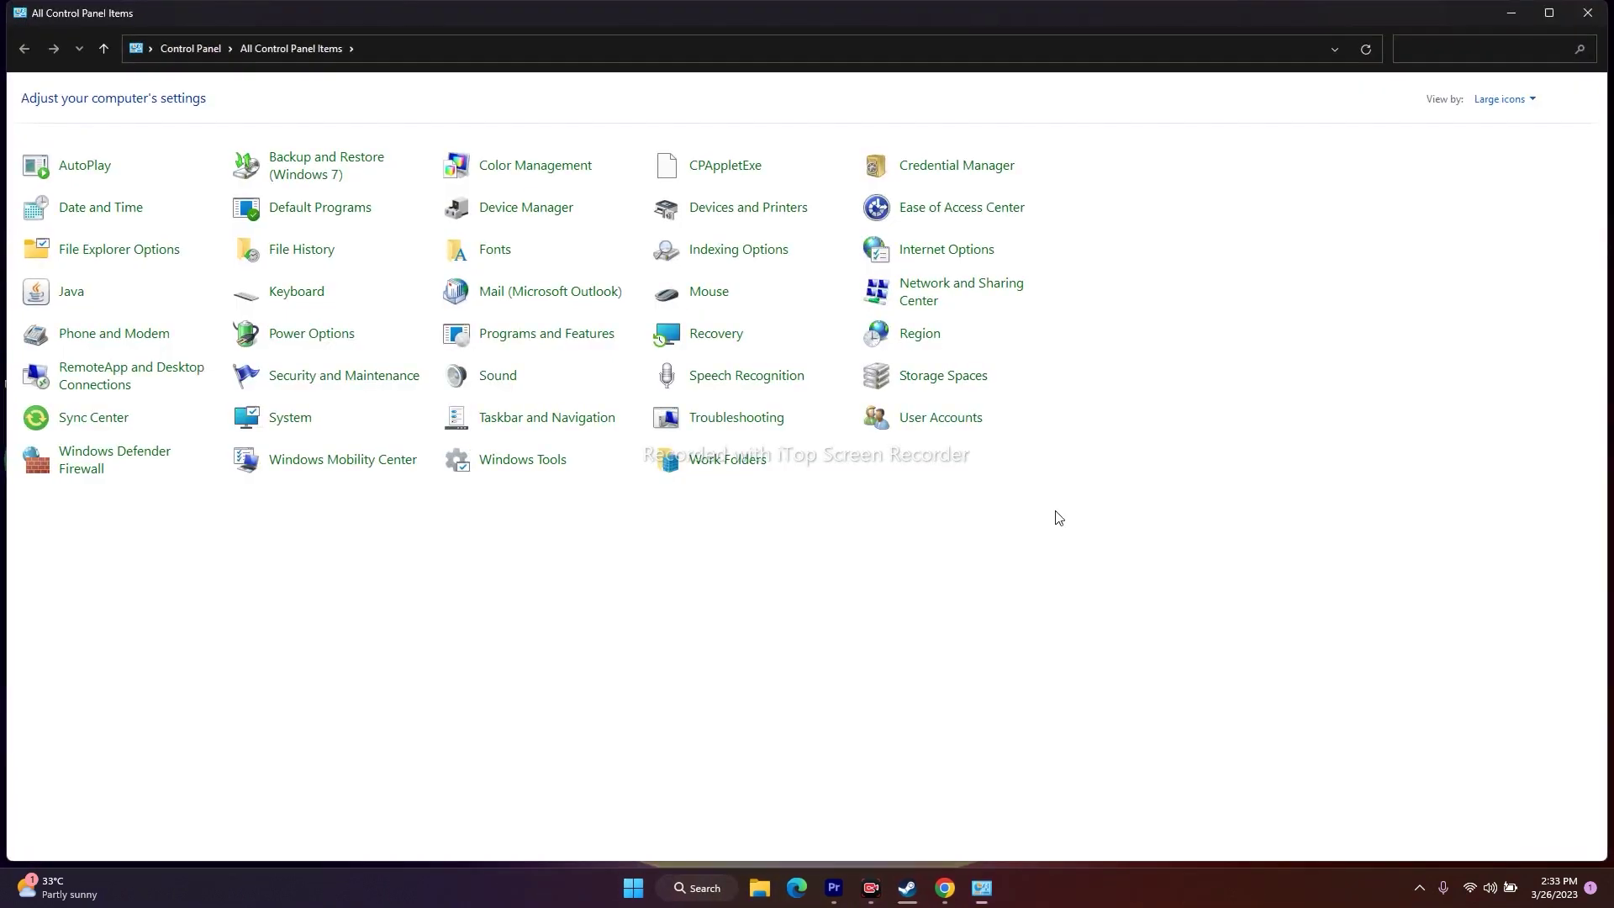
left_click(498, 380)
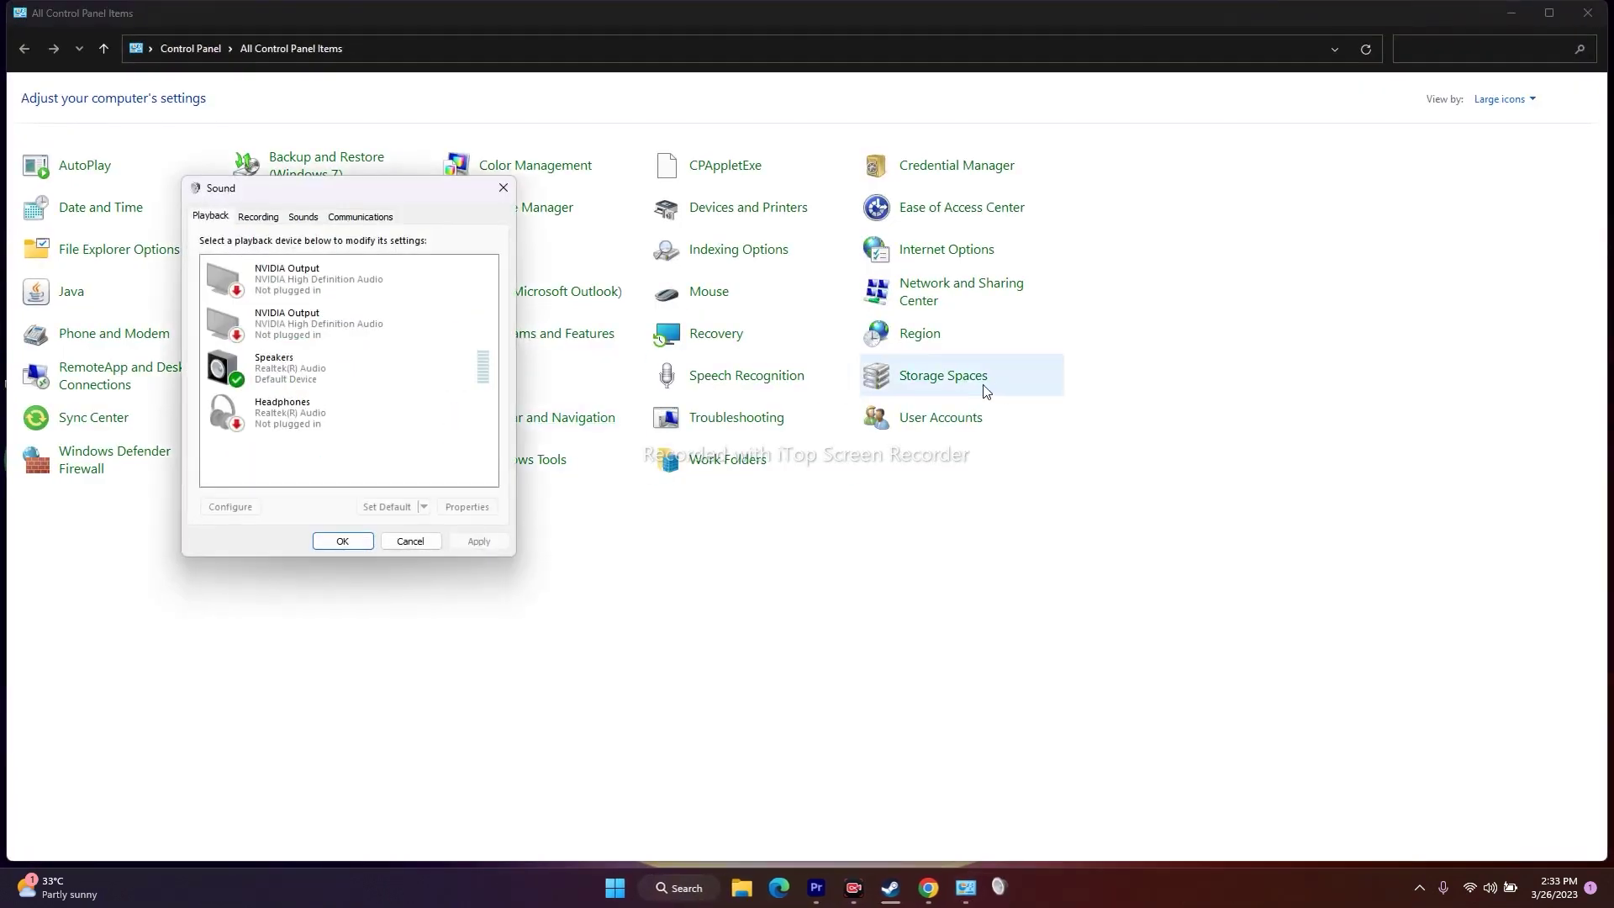
- Keep the Speakers' spatial sound format Off, confirm, and close the Sound dialog and Control Panel
right_click(293, 363)
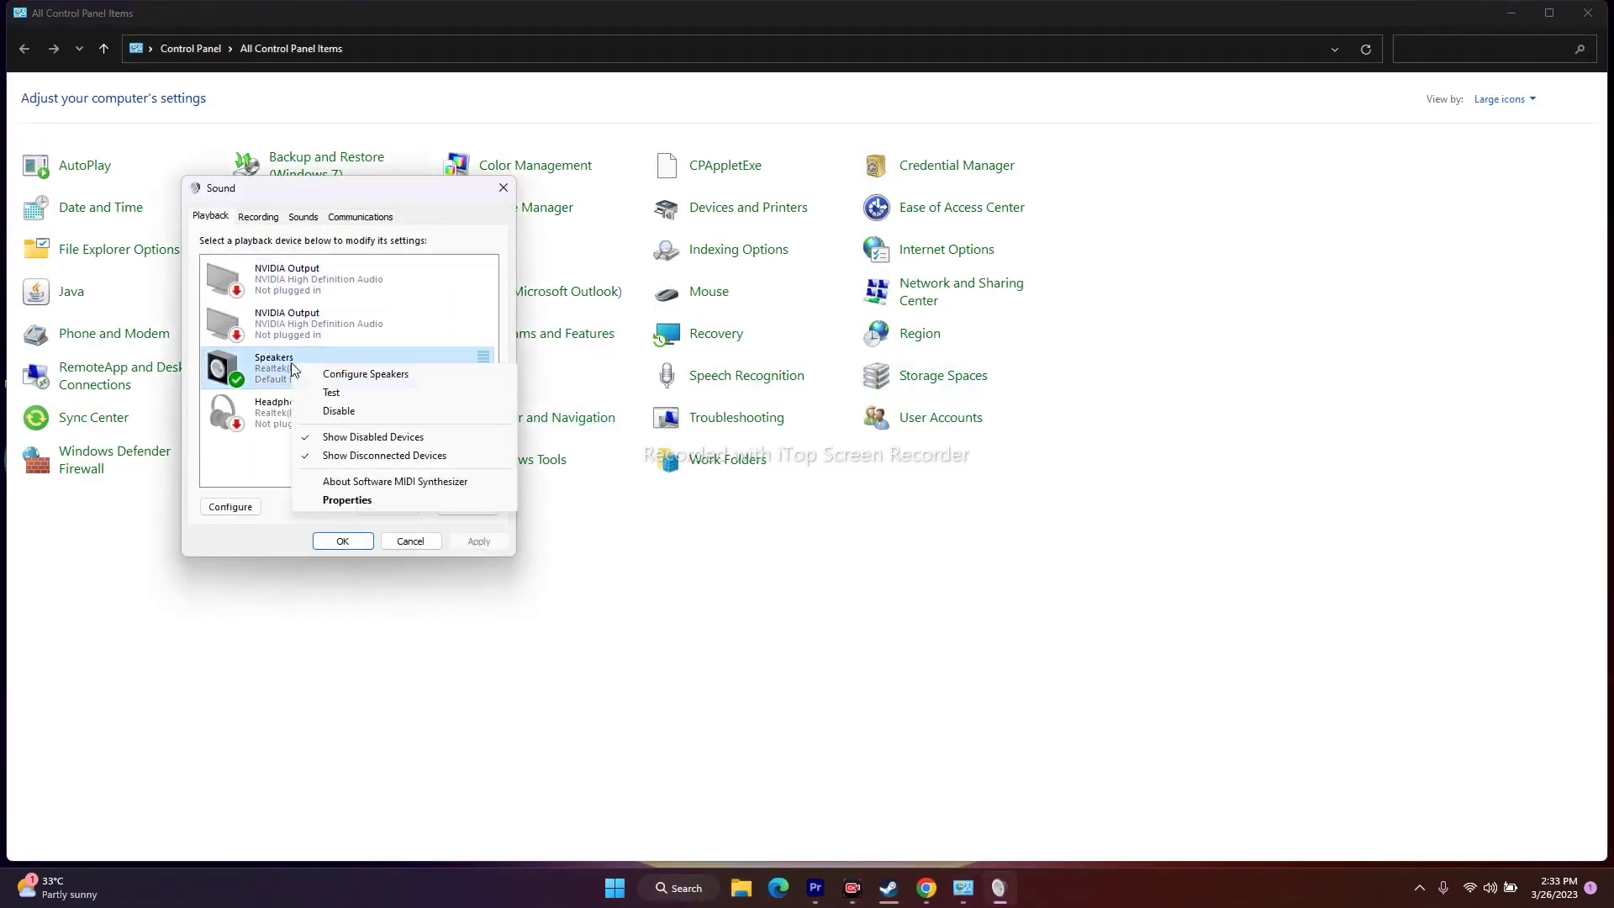
left_click(335, 501)
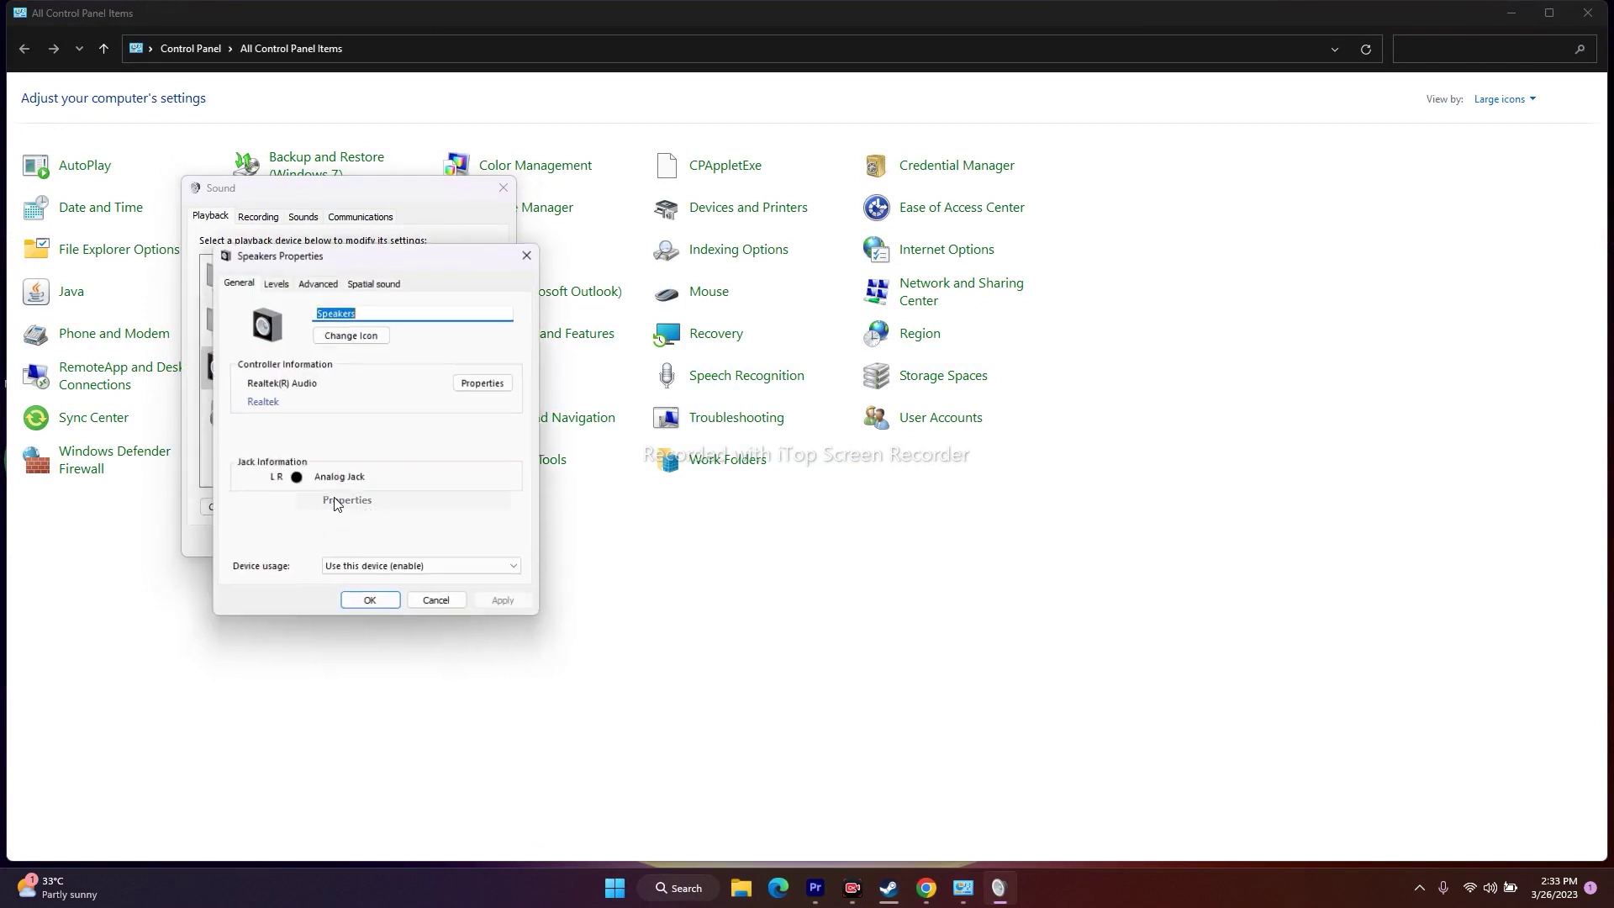
left_click(376, 282)
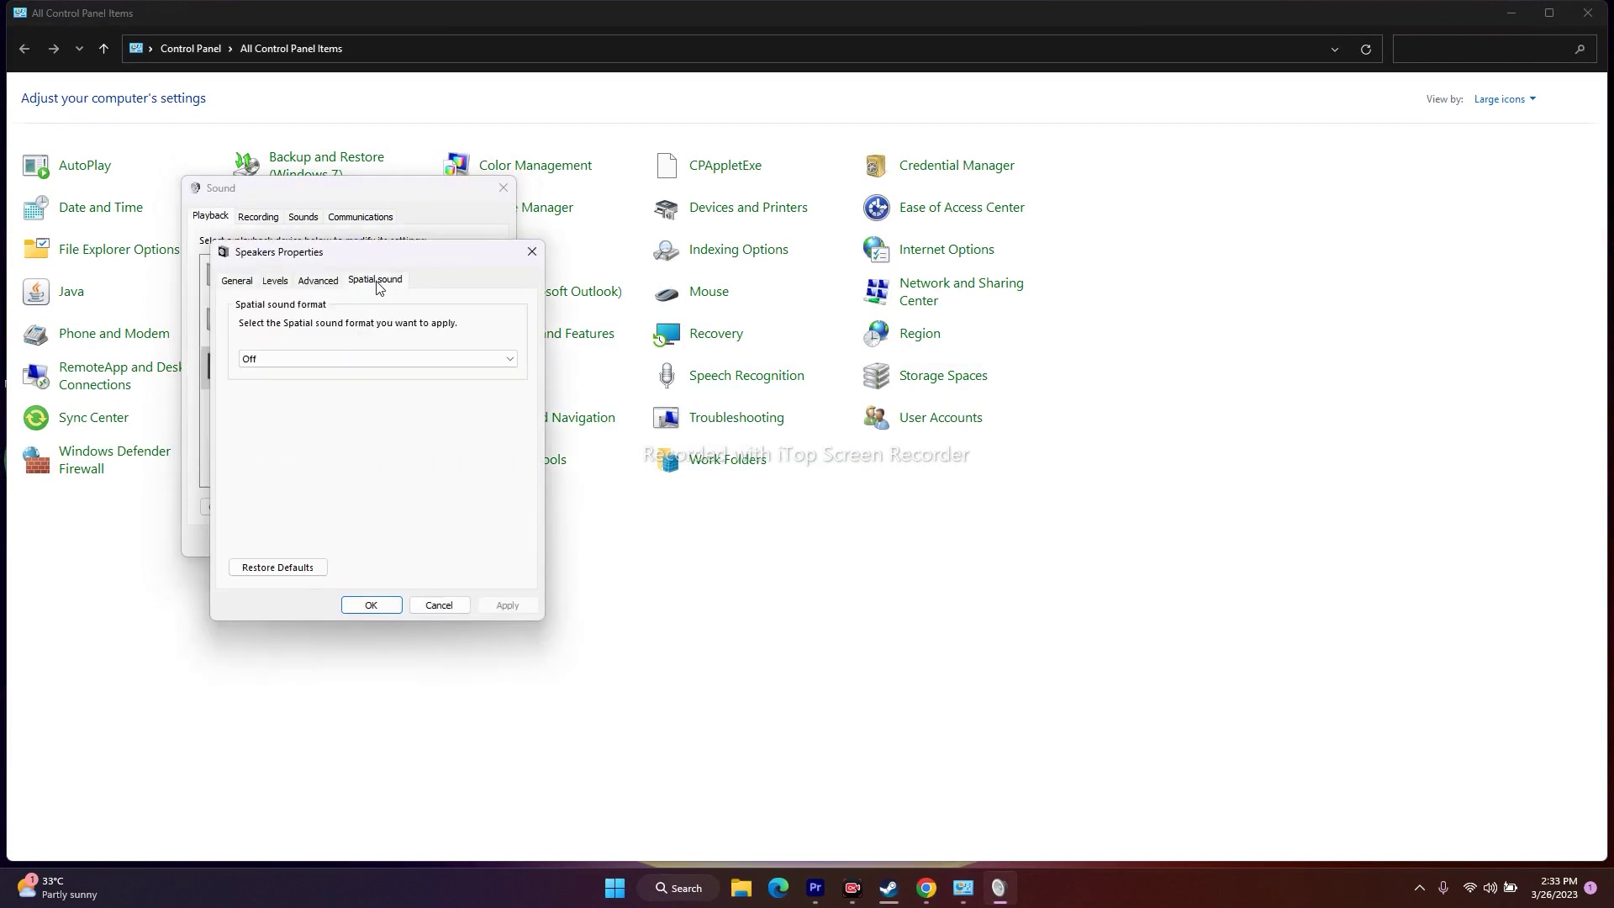
left_click(252, 364)
left_click(280, 367)
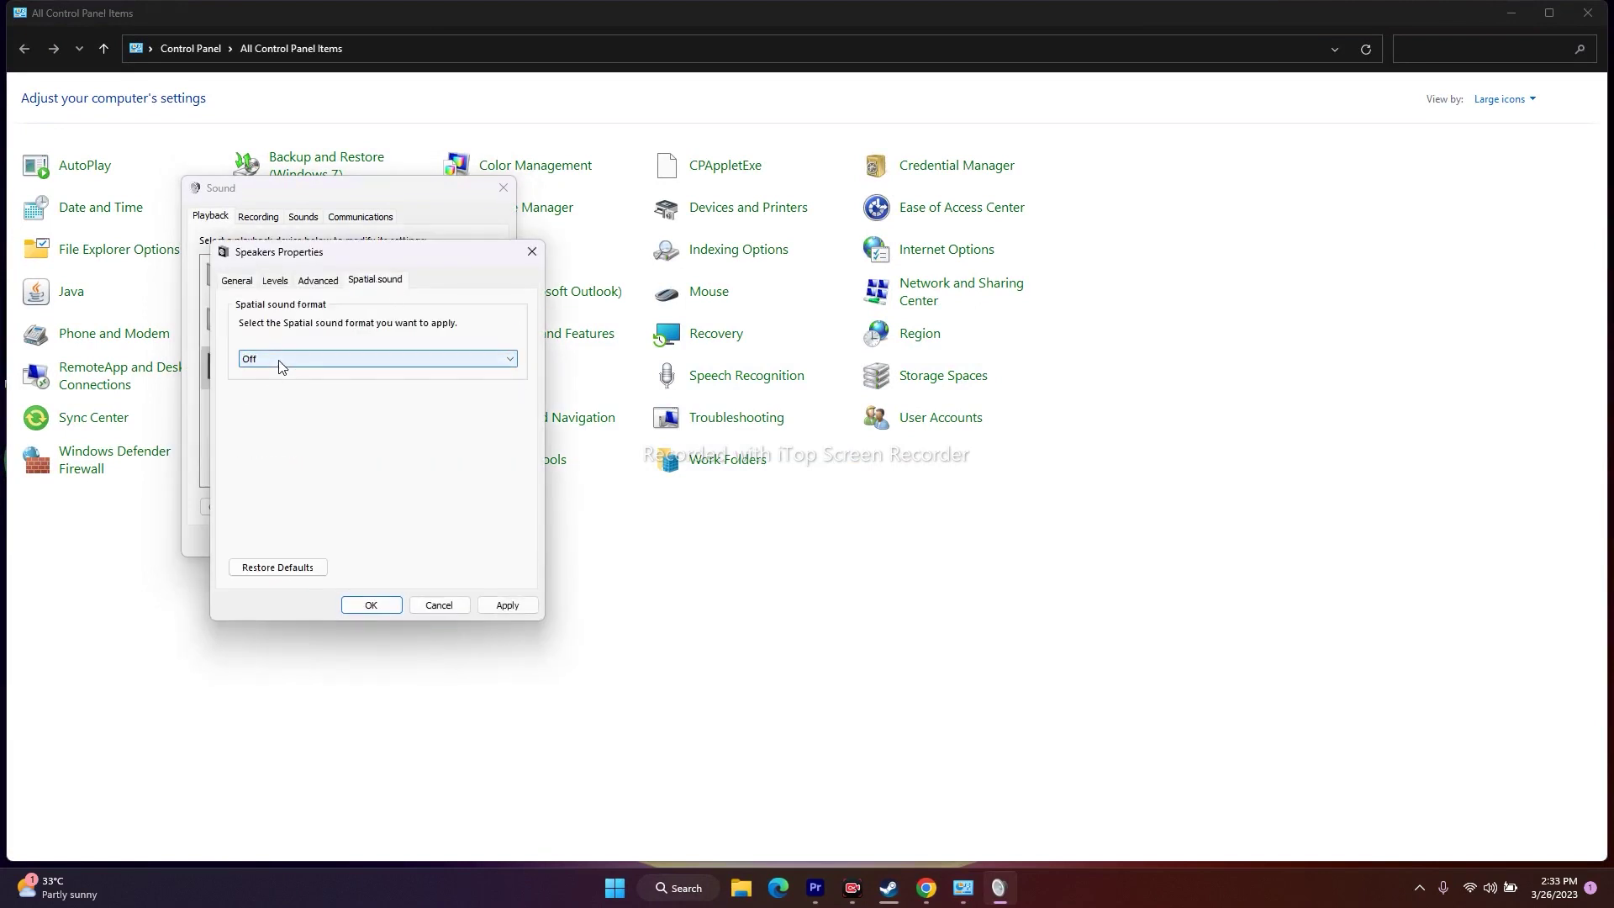
left_click(370, 605)
left_click(504, 188)
left_click(1587, 13)
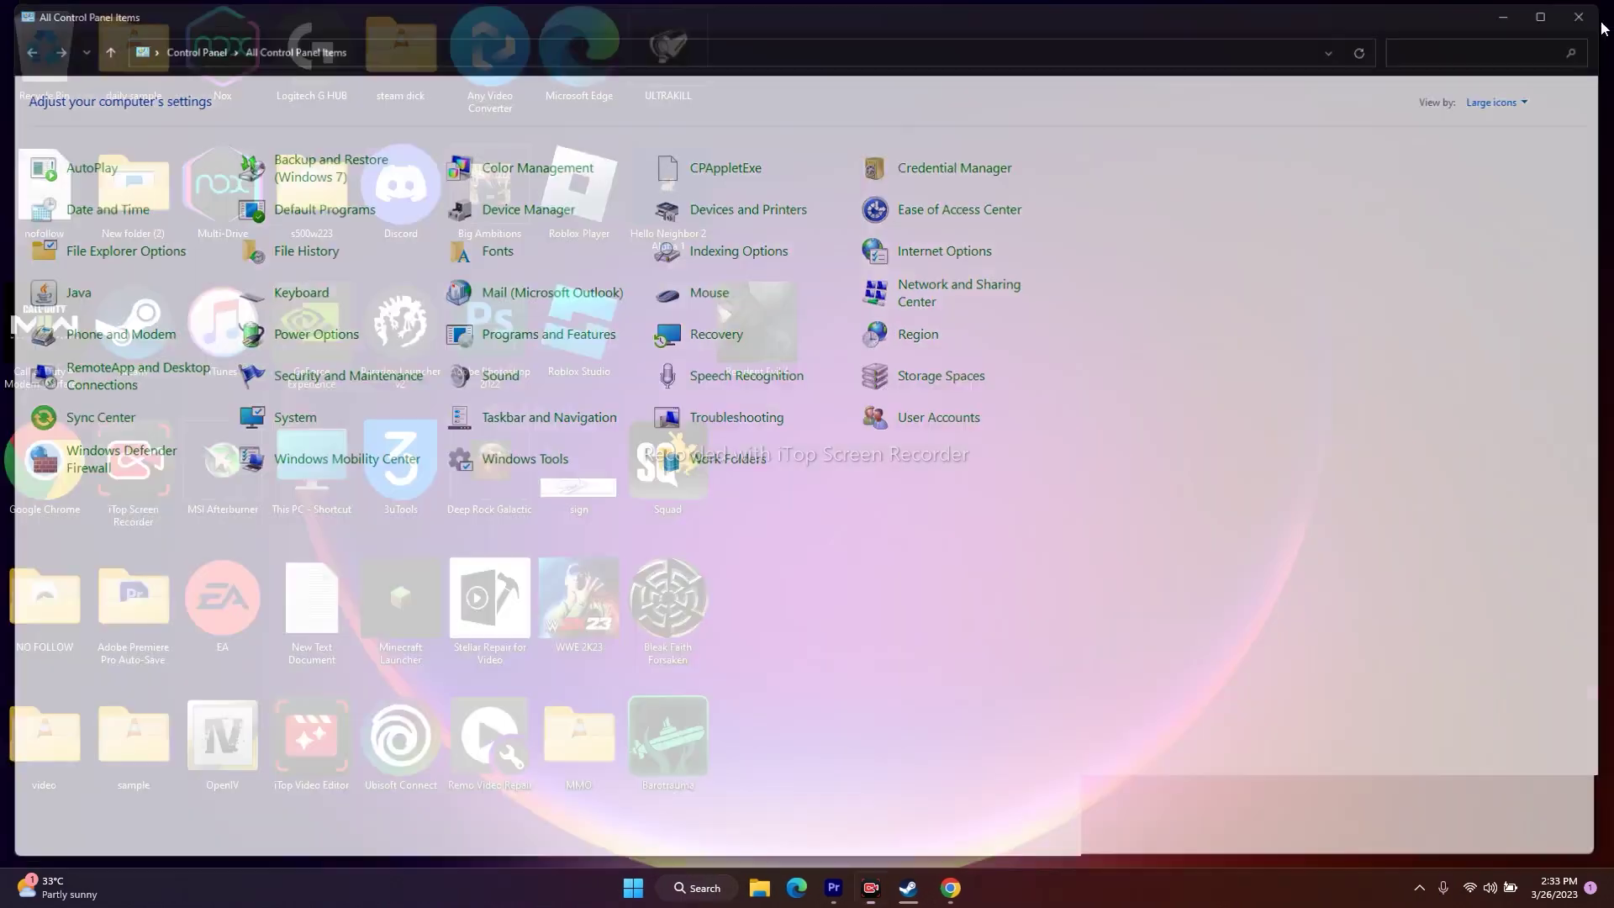
- Review Steam's Resident Evil 4 page, then minimize Steam and open Windows search
left_click(925, 887)
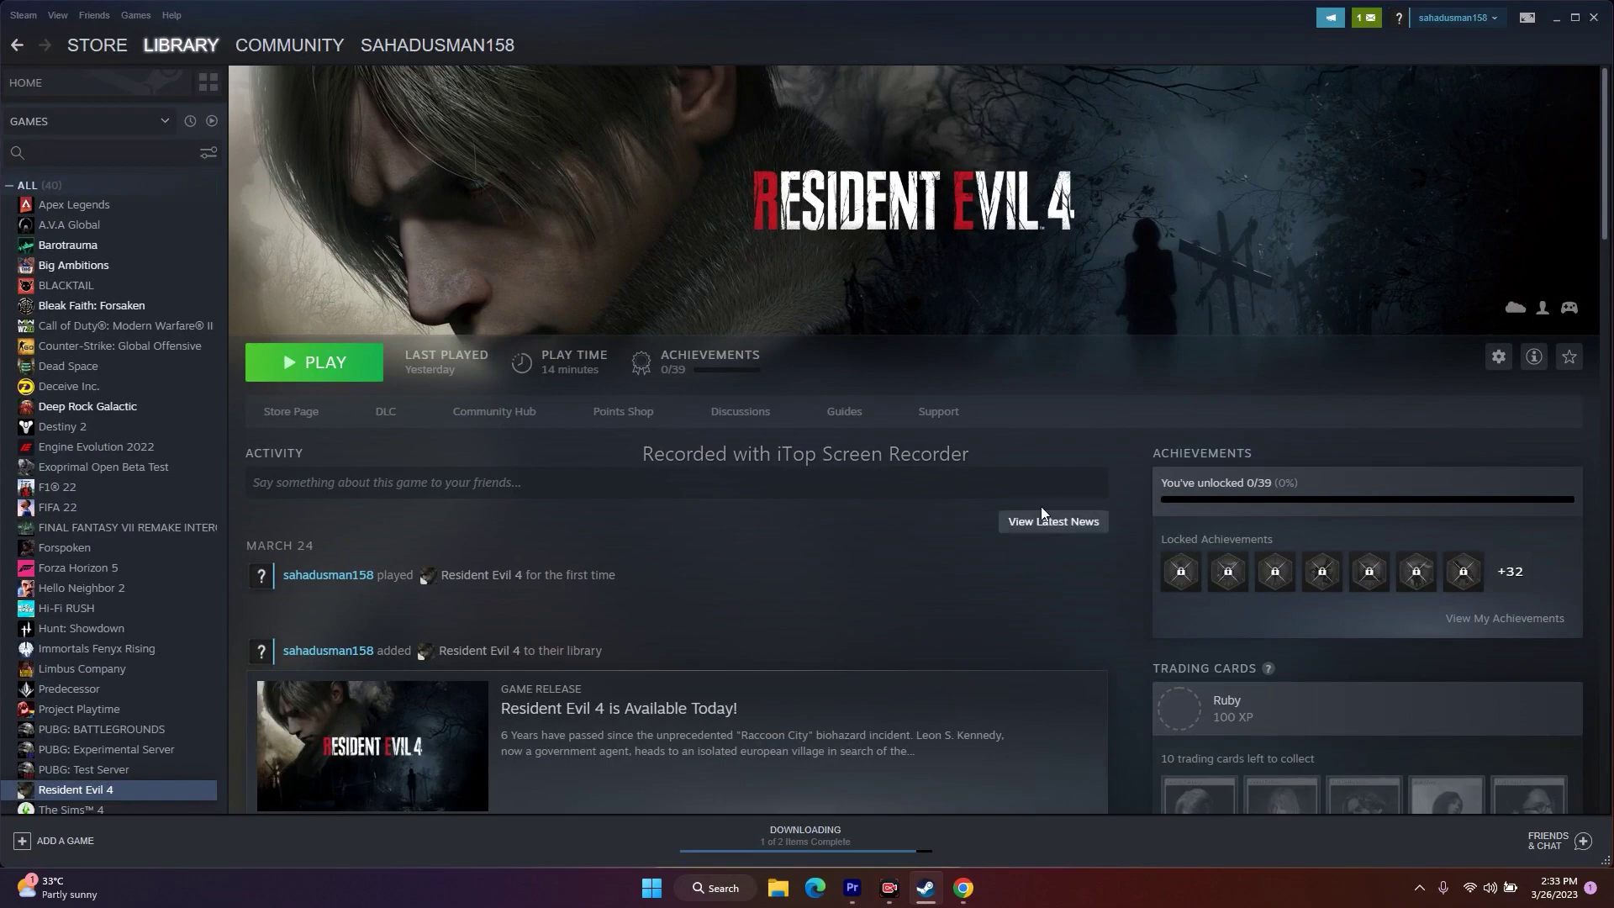
left_click(1557, 17)
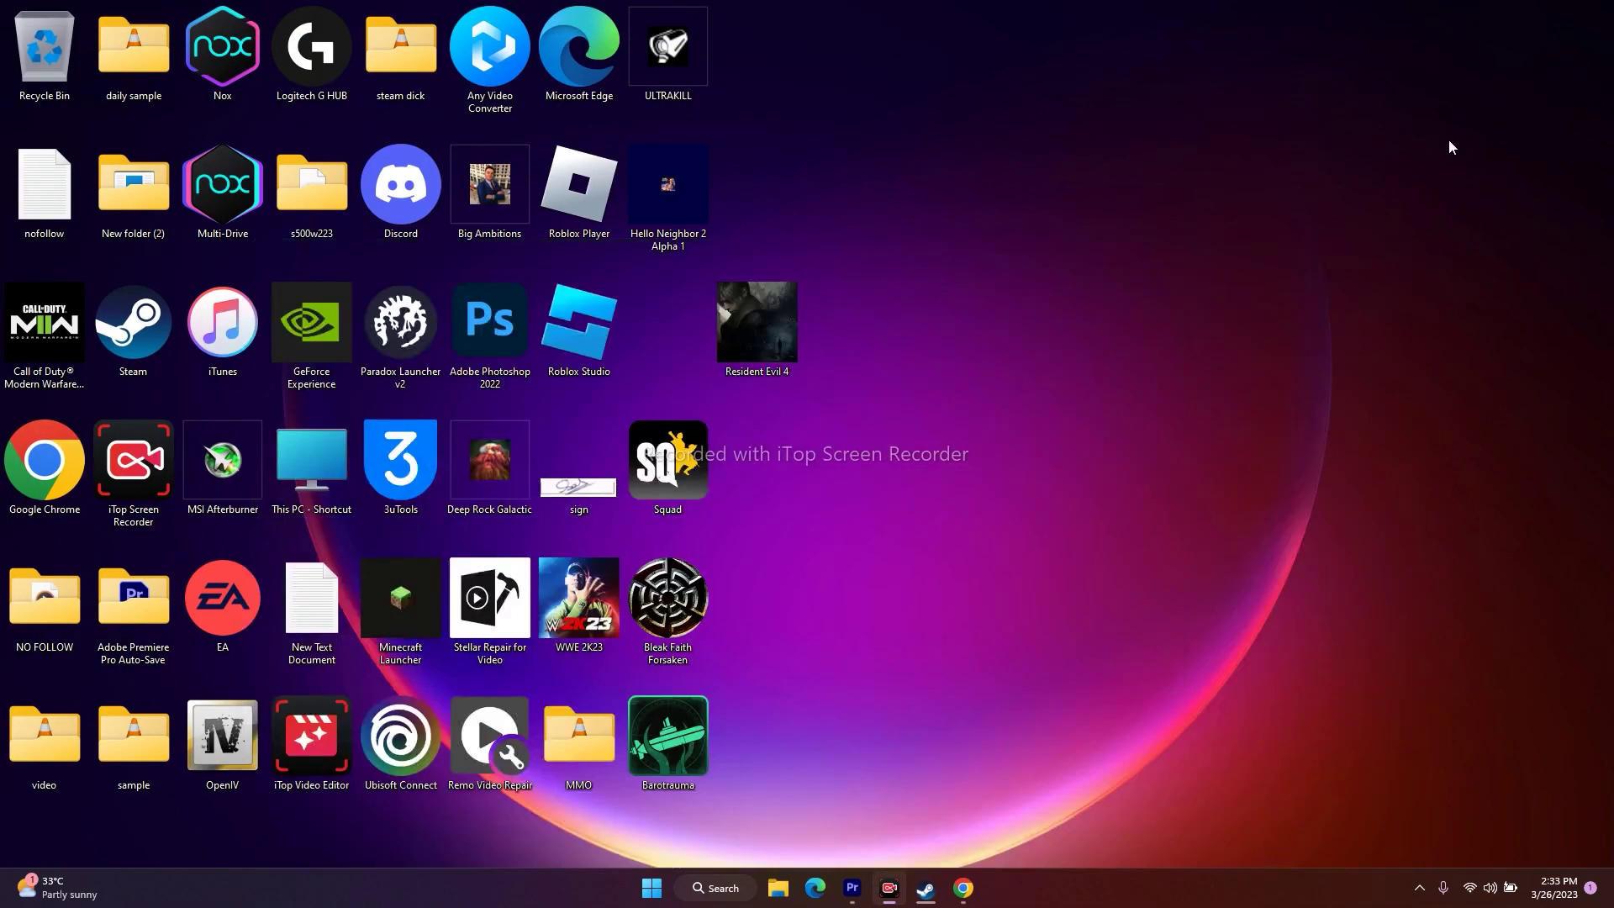
left_click(723, 888)
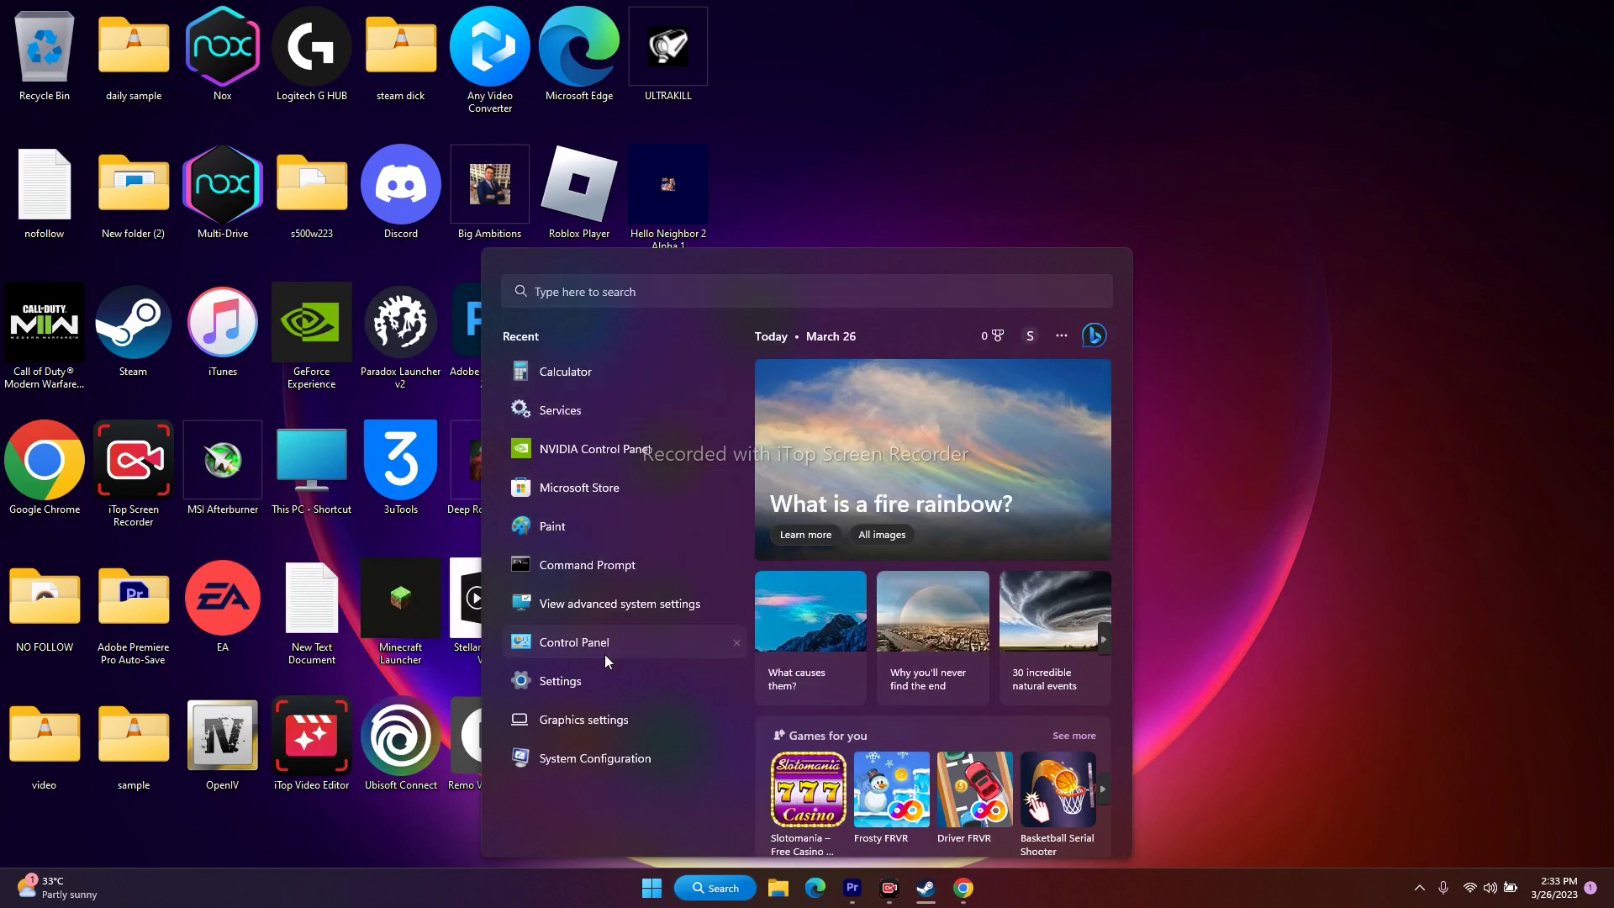
- Play a test sound on the Realtek Speakers from Control Panel's Sound dialog, then close both
left_click(604, 644)
left_click(512, 381)
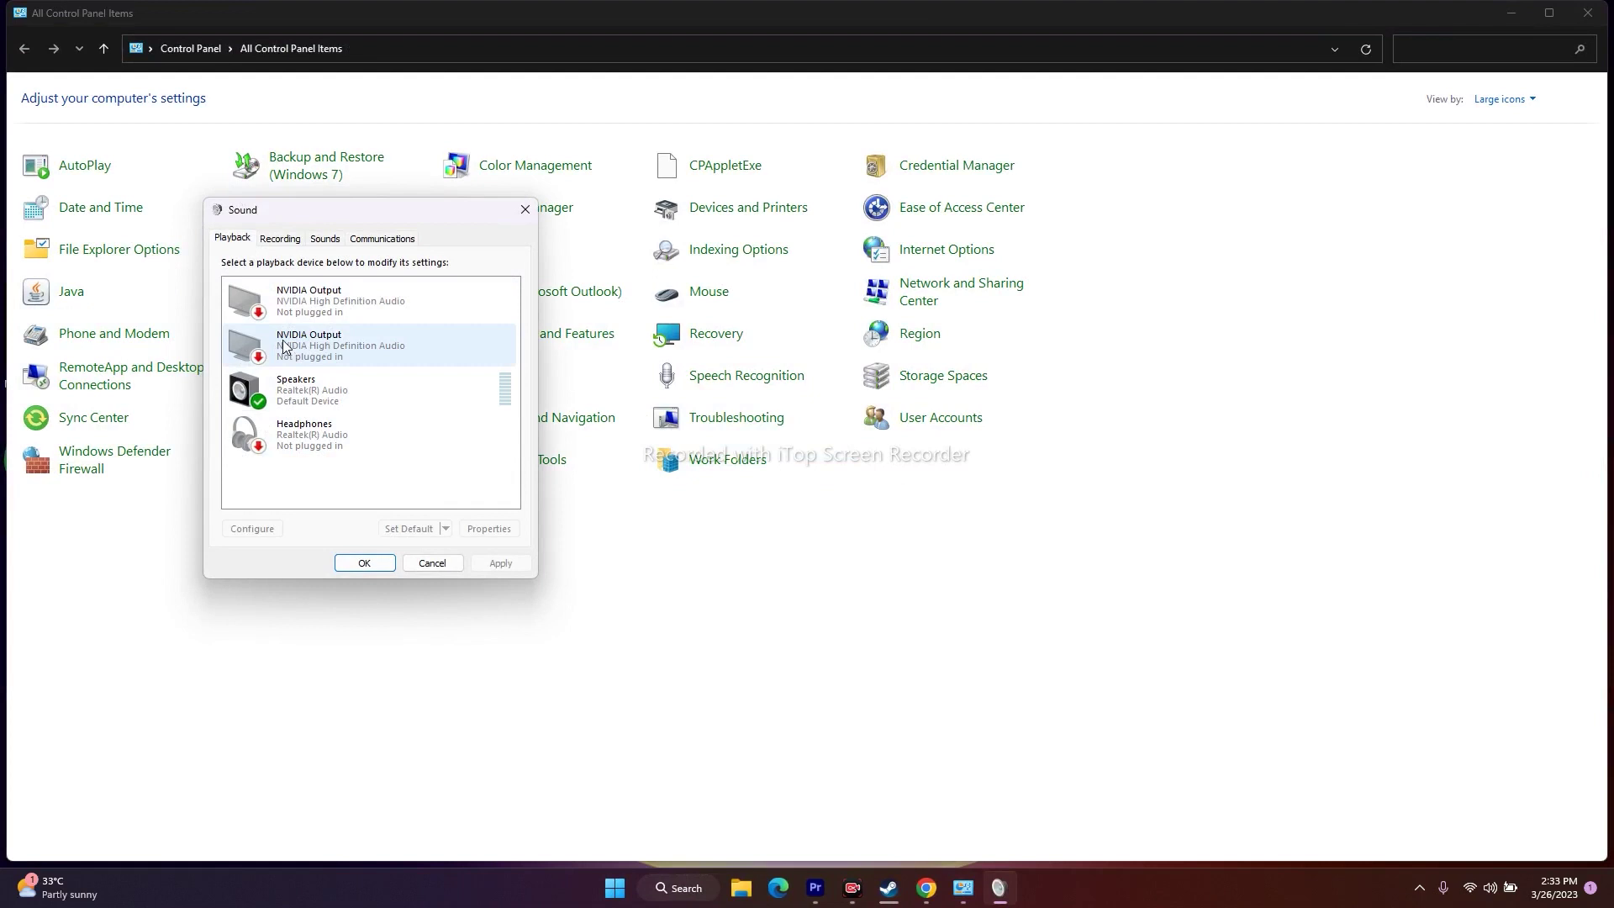
right_click(335, 404)
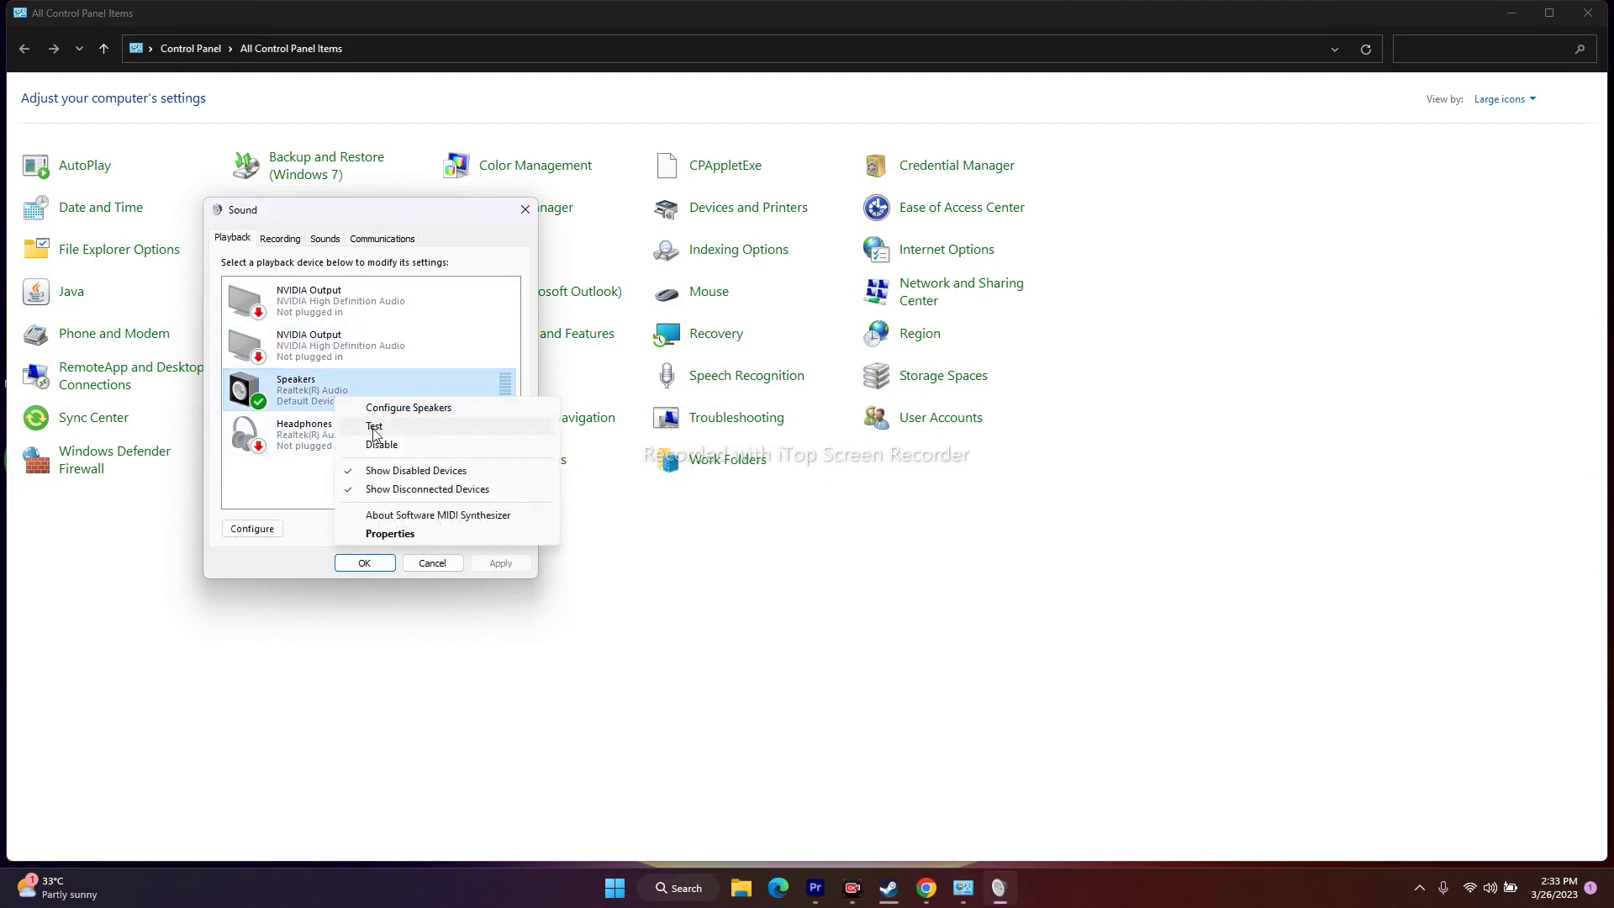
left_click(460, 367)
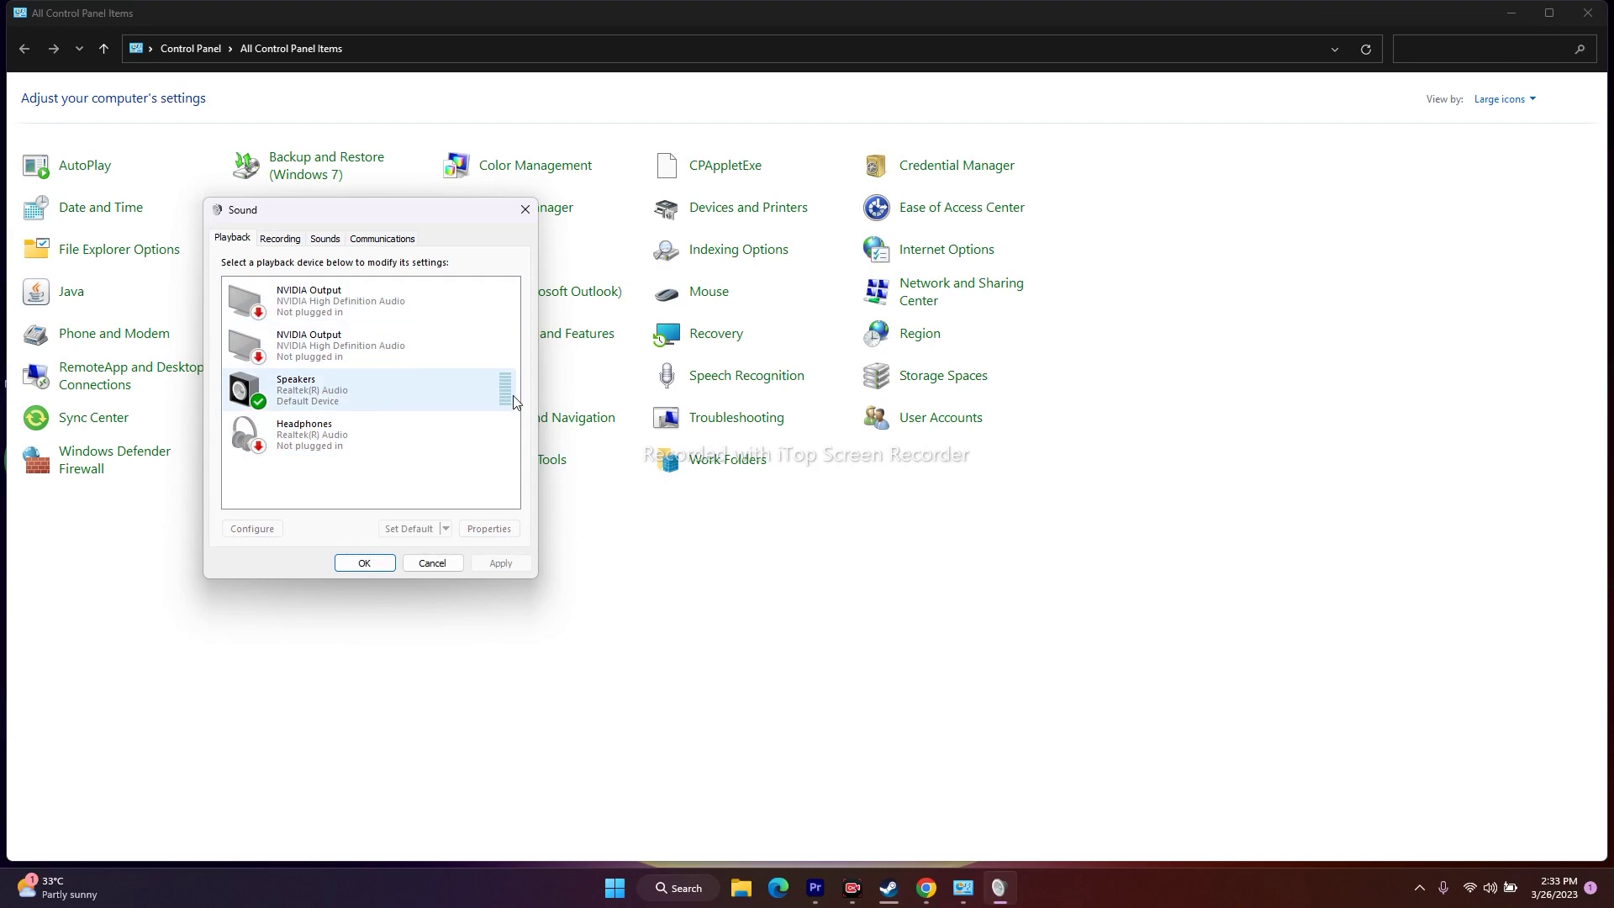
left_click(525, 209)
left_click(1588, 12)
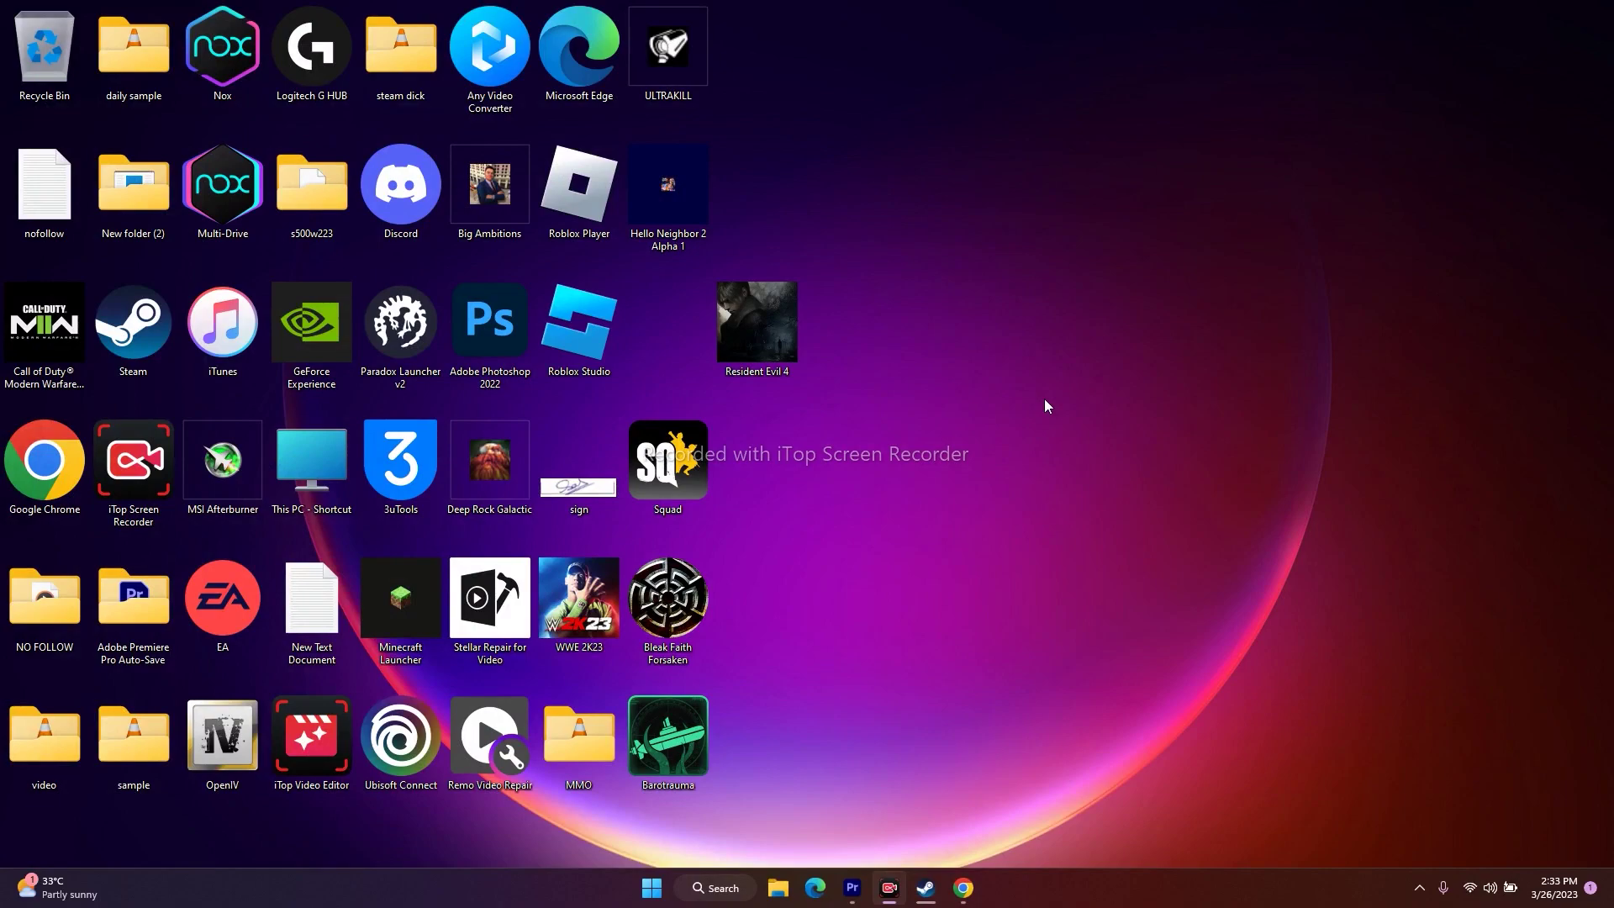
left_click(926, 887)
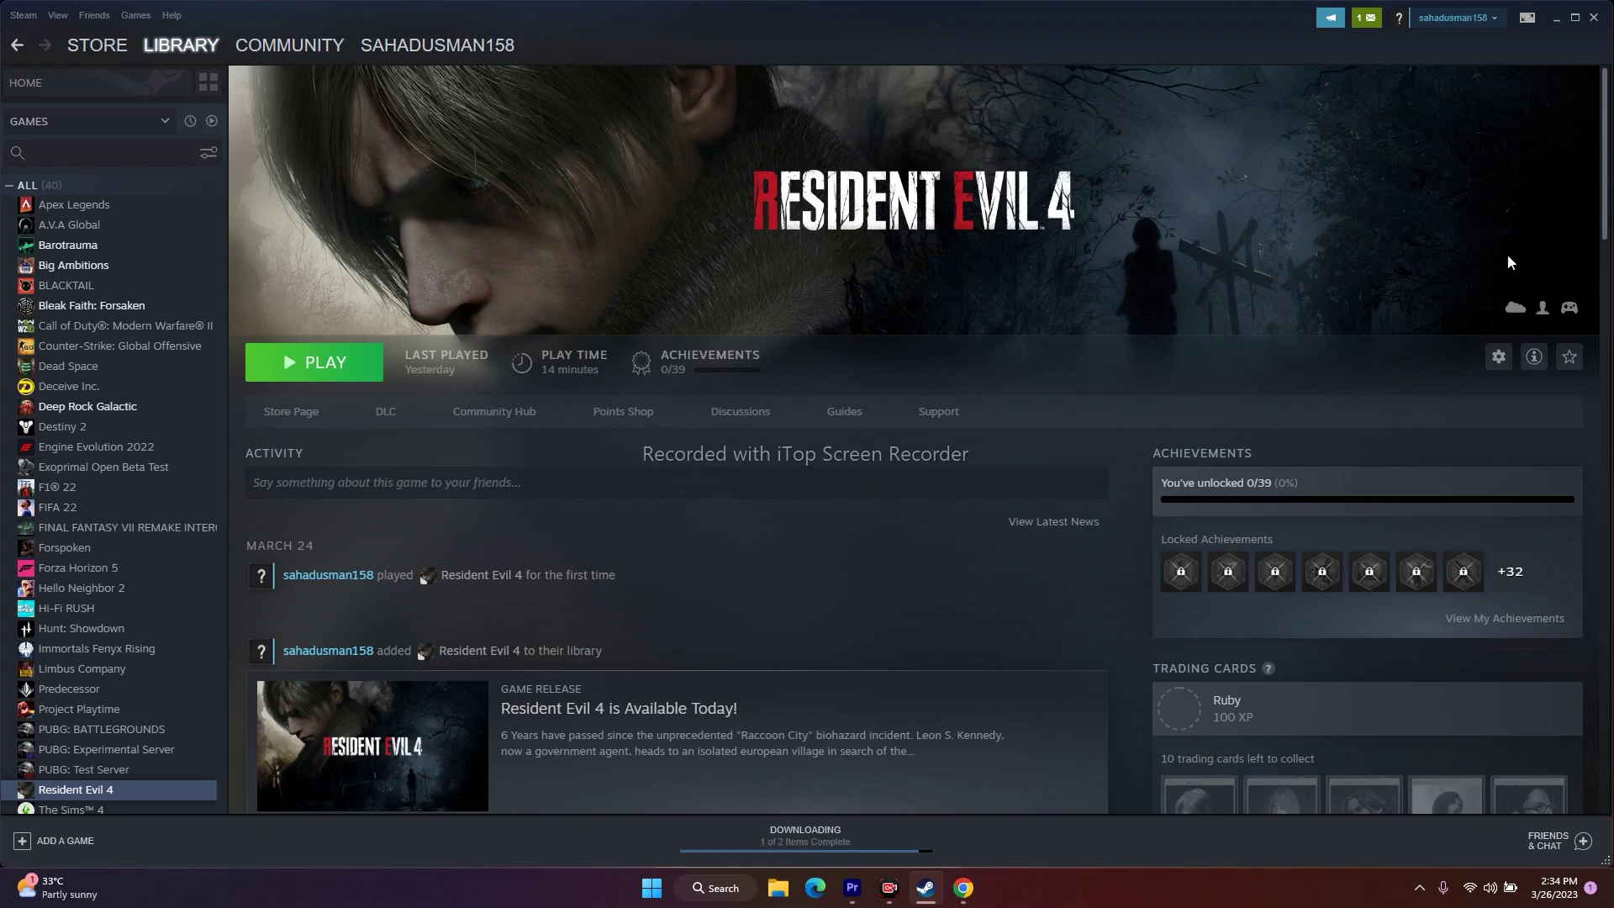
left_click(1557, 18)
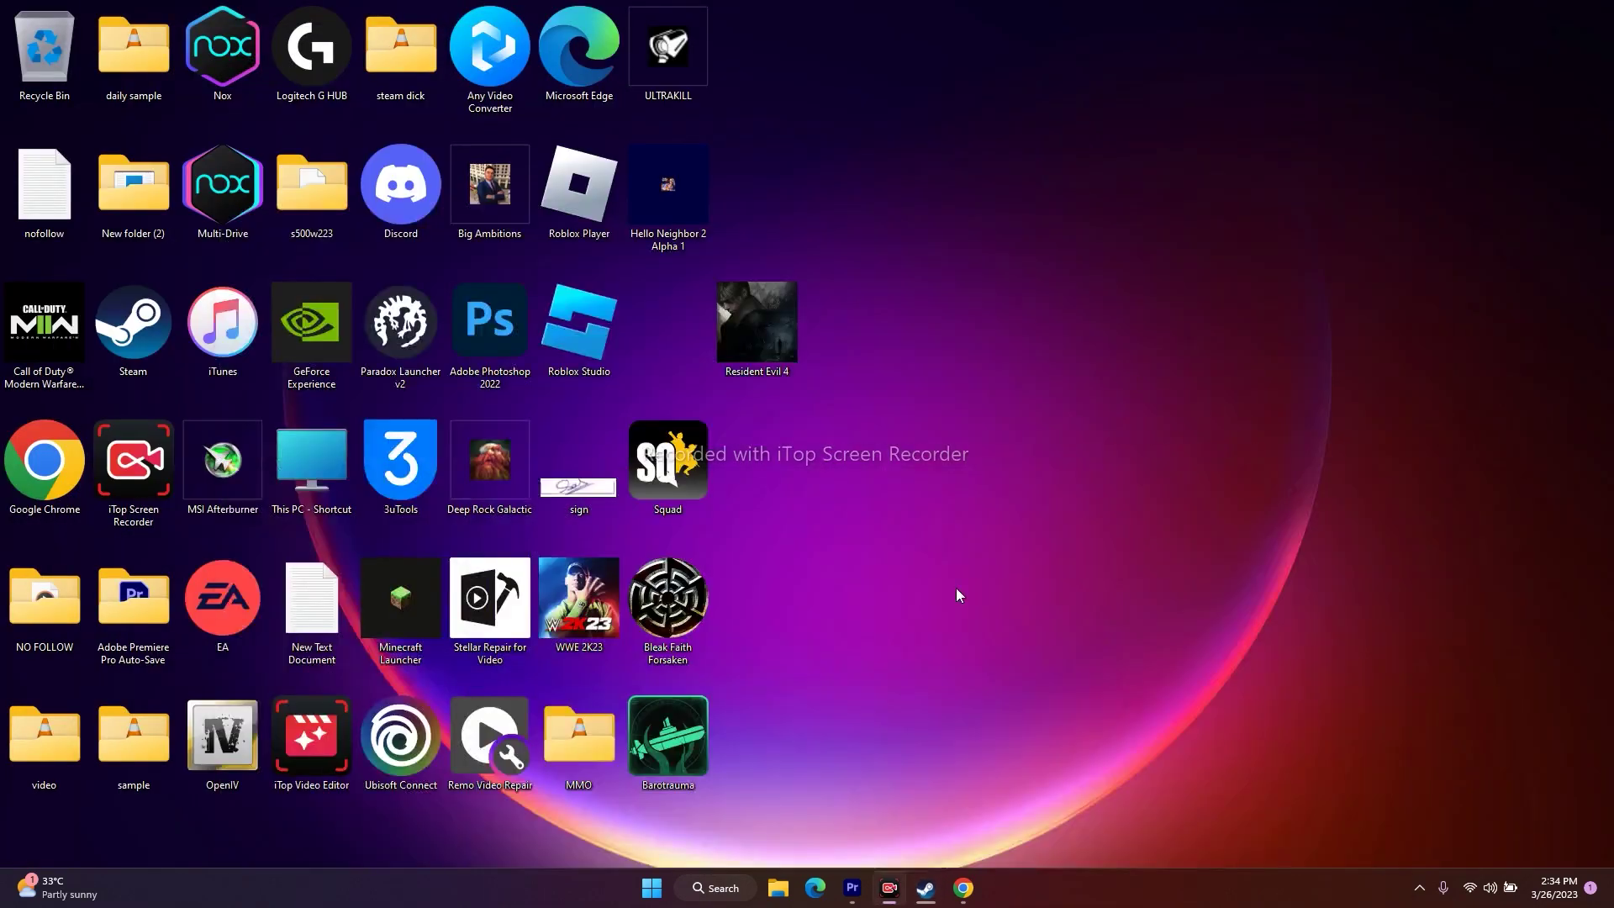
- Search automatically for a newer Realtek(R) Audio driver in Device Manager; the best is already installed
right_click(653, 897)
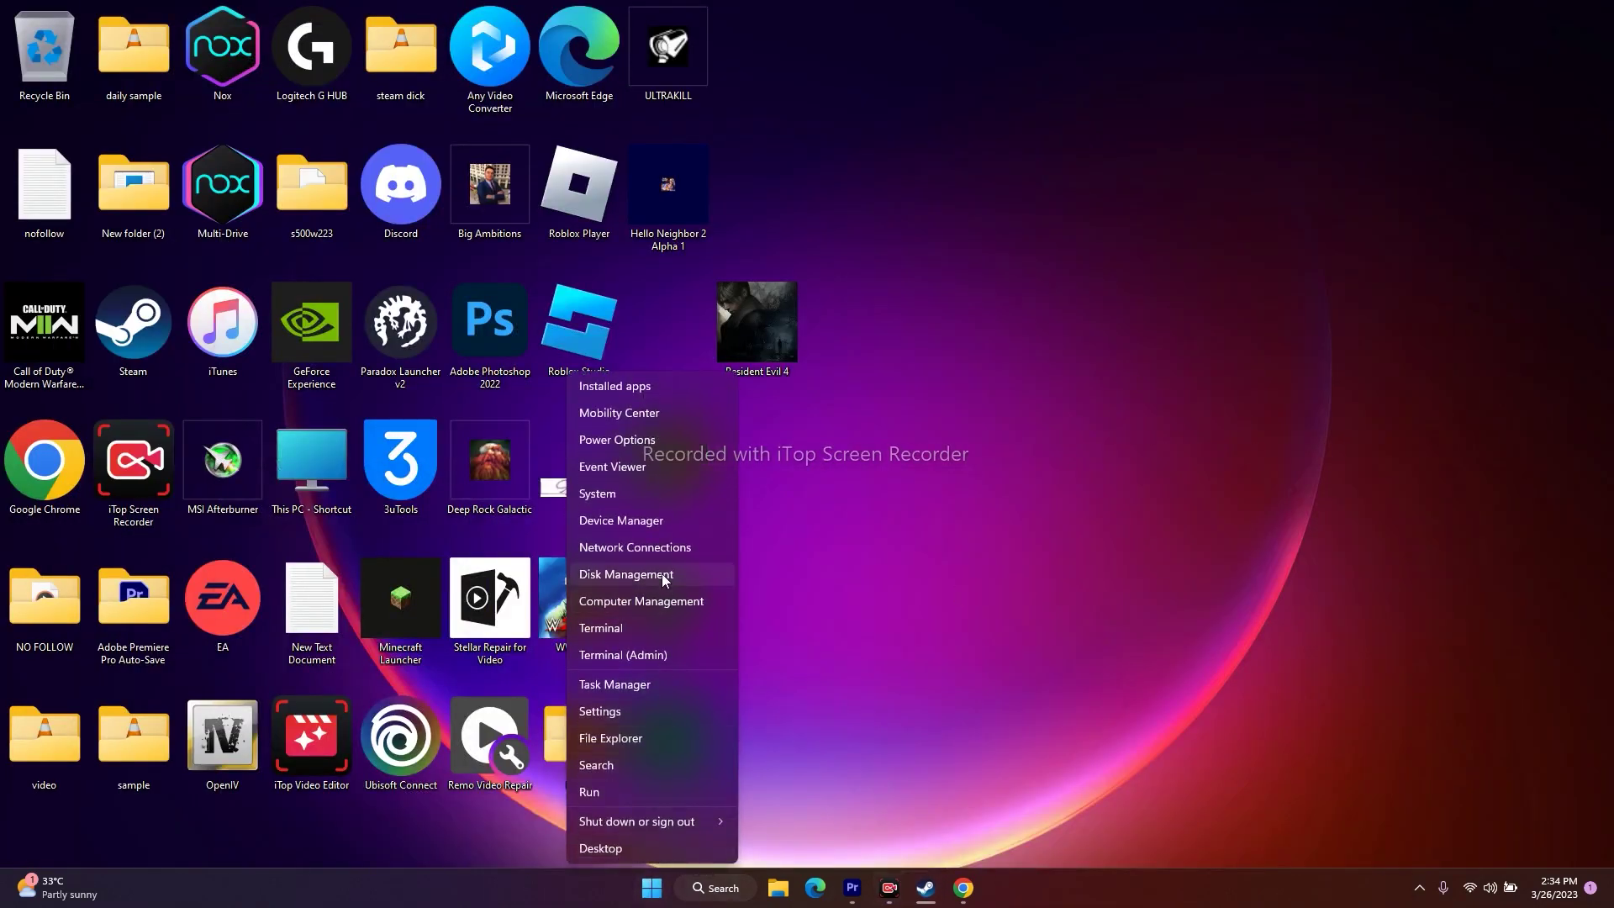
left_click(661, 522)
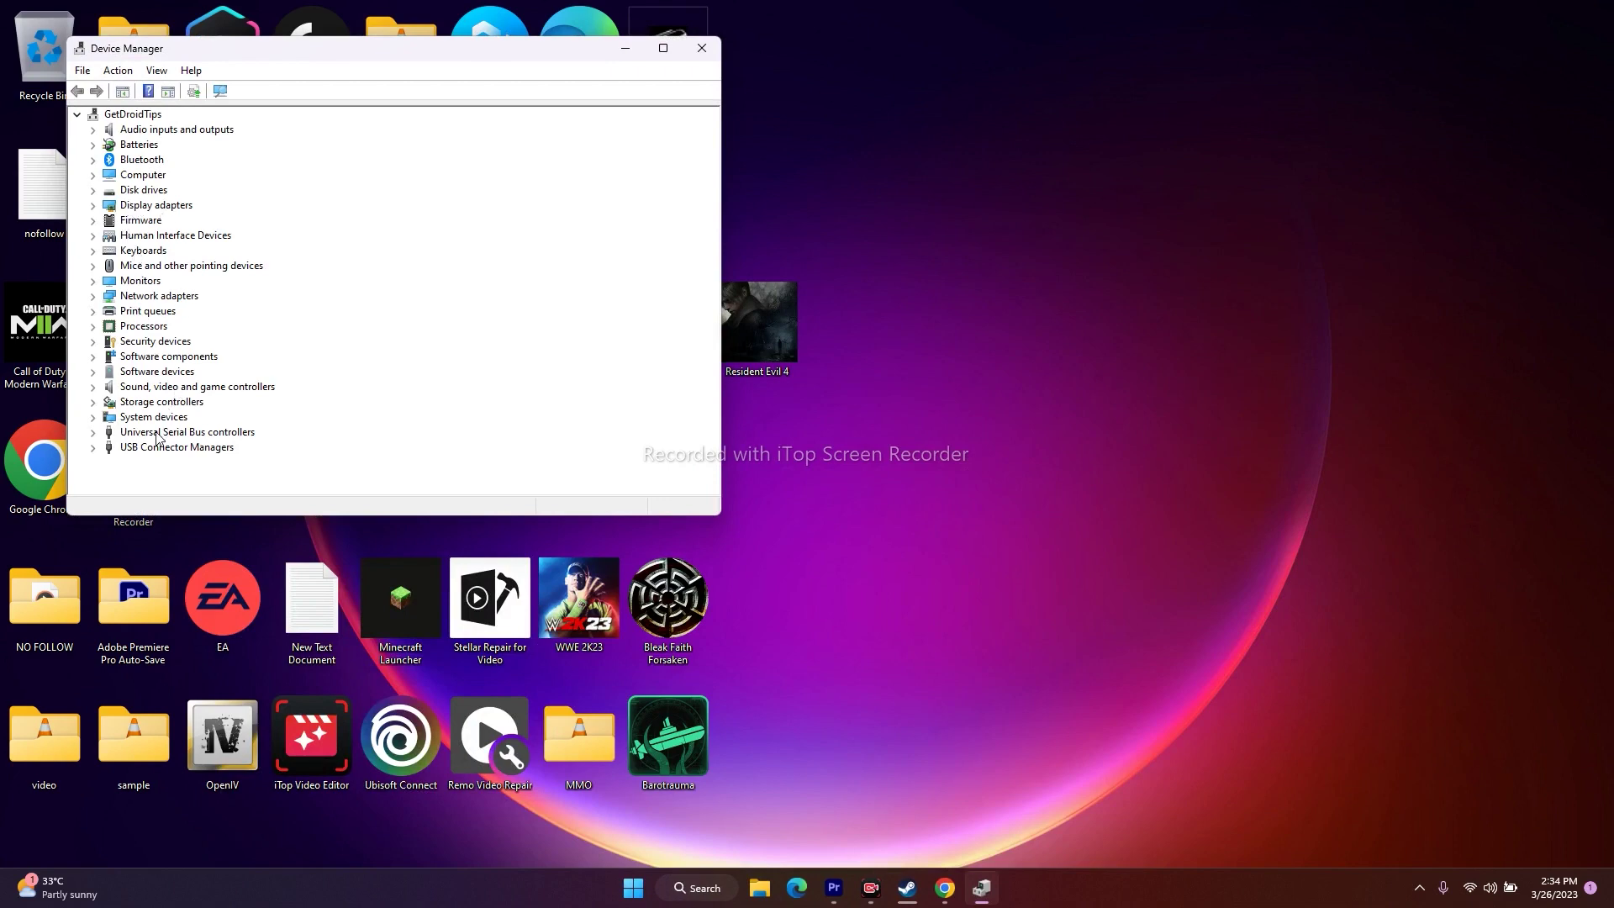
left_click(93, 387)
left_click(181, 432)
right_click(183, 434)
left_click(278, 443)
left_click(286, 248)
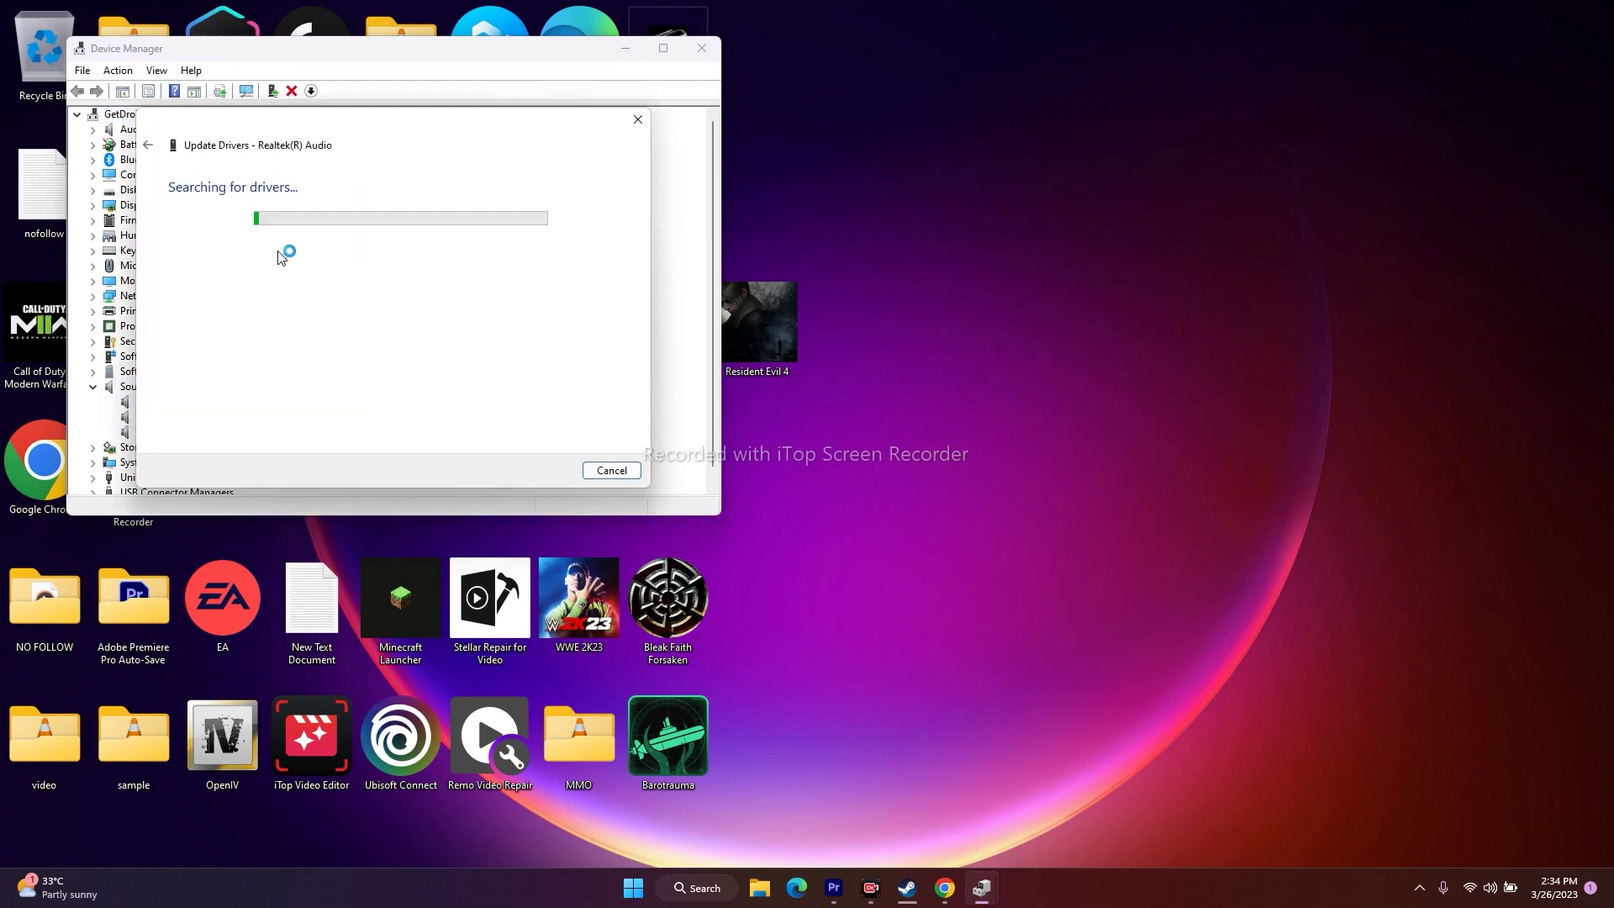
left_click(637, 120)
- Recheck Realtek(R) Audio under Sound, video and game controllers, then close Device Manager
left_click(94, 387)
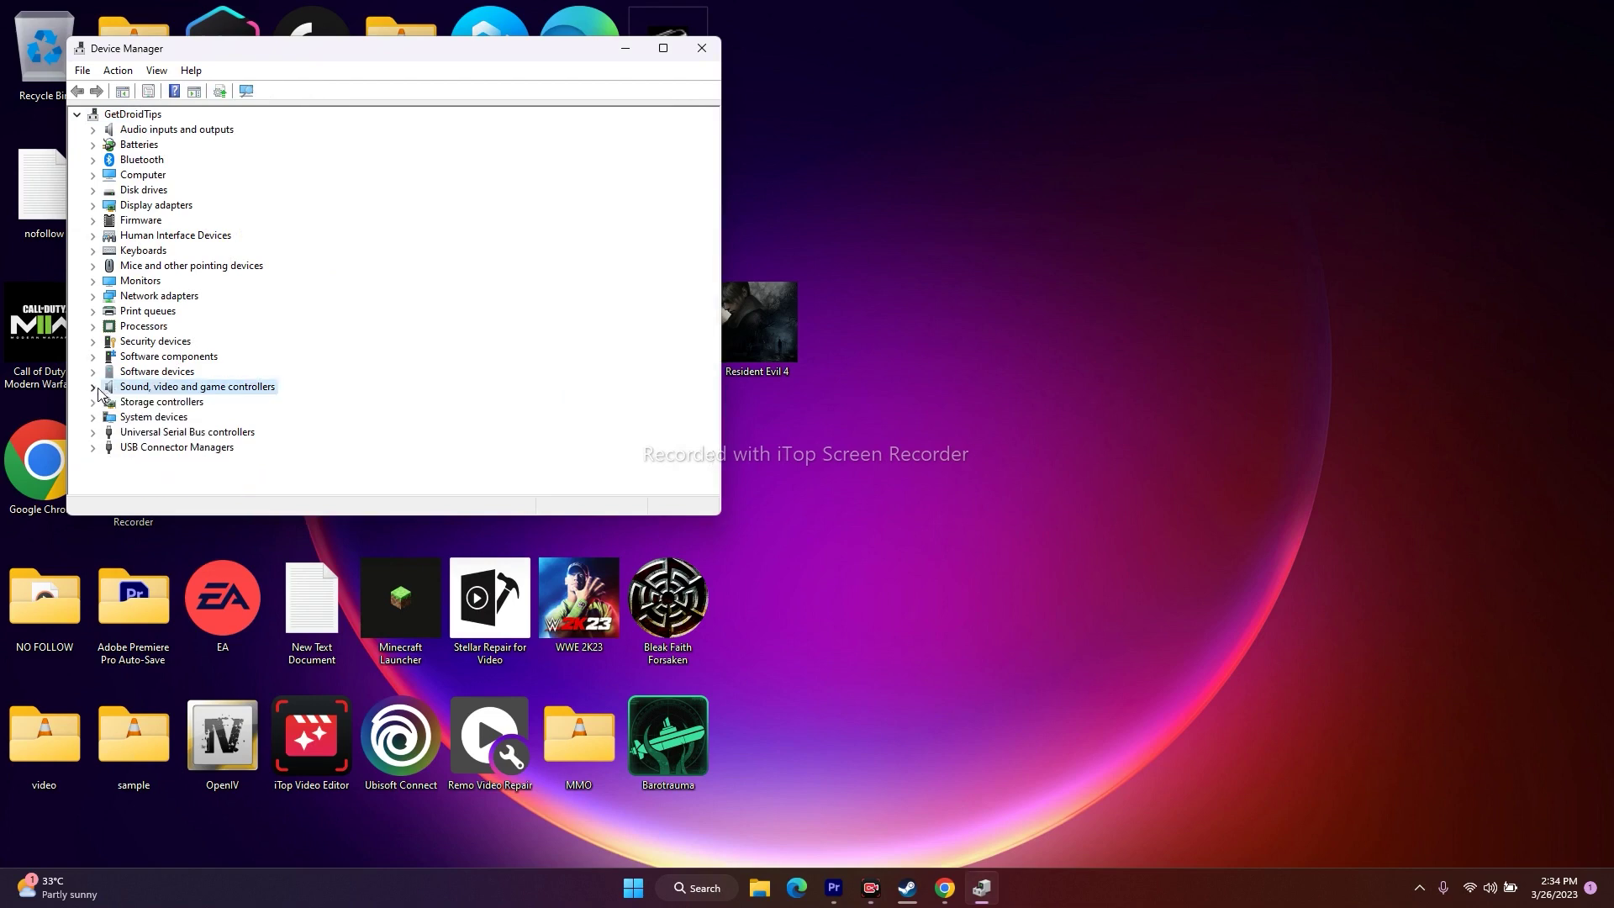
left_click(93, 387)
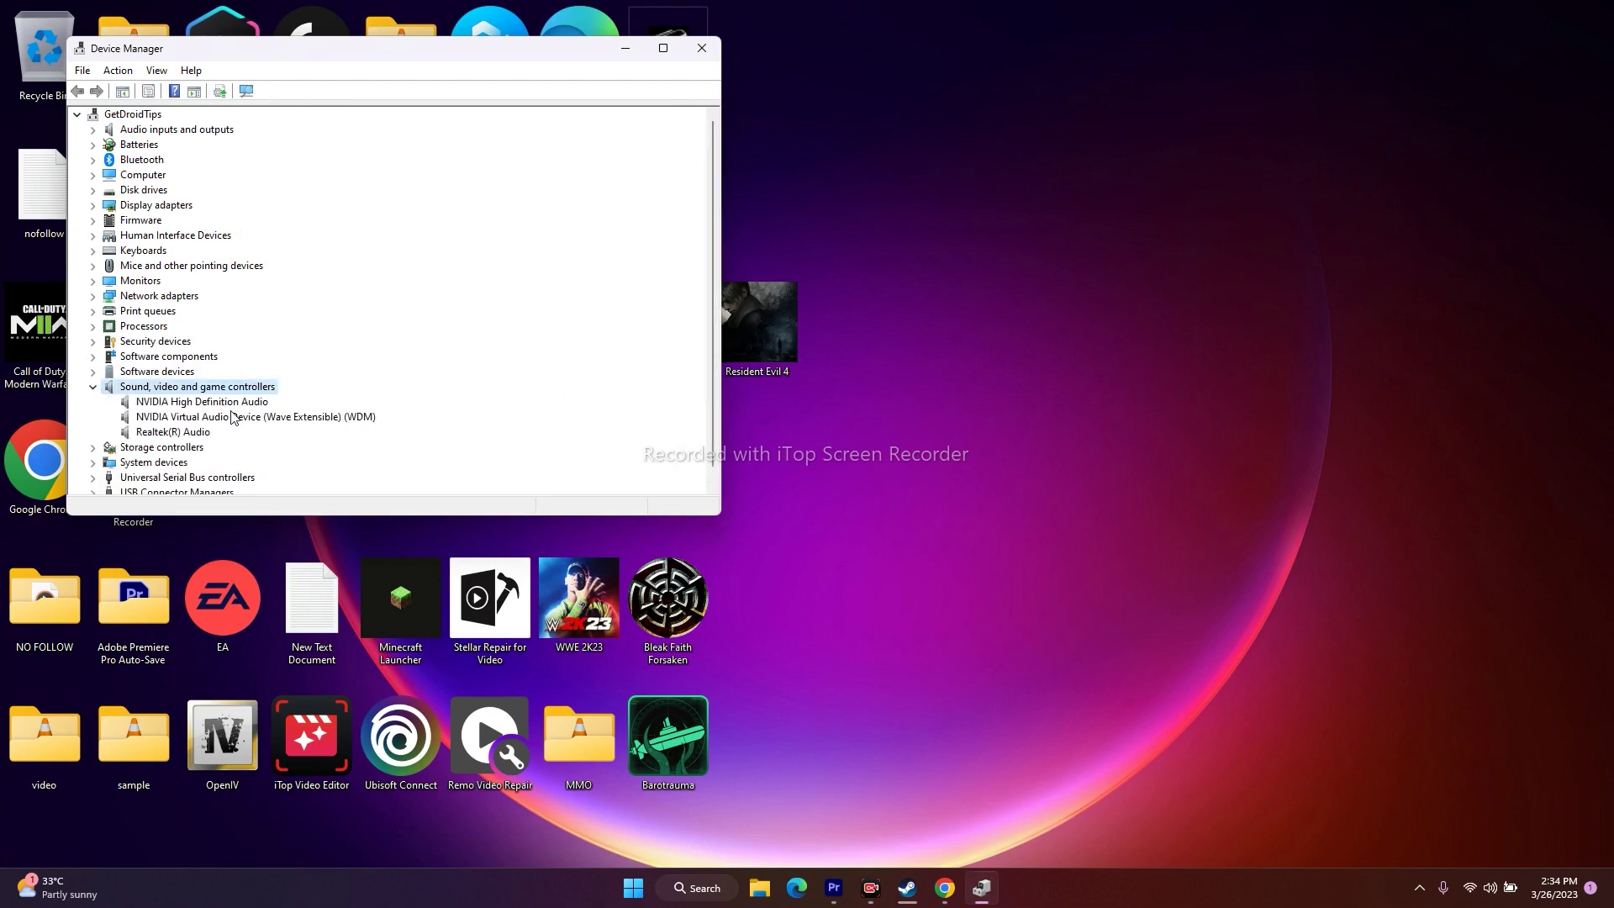
left_click(175, 434)
left_click(94, 386)
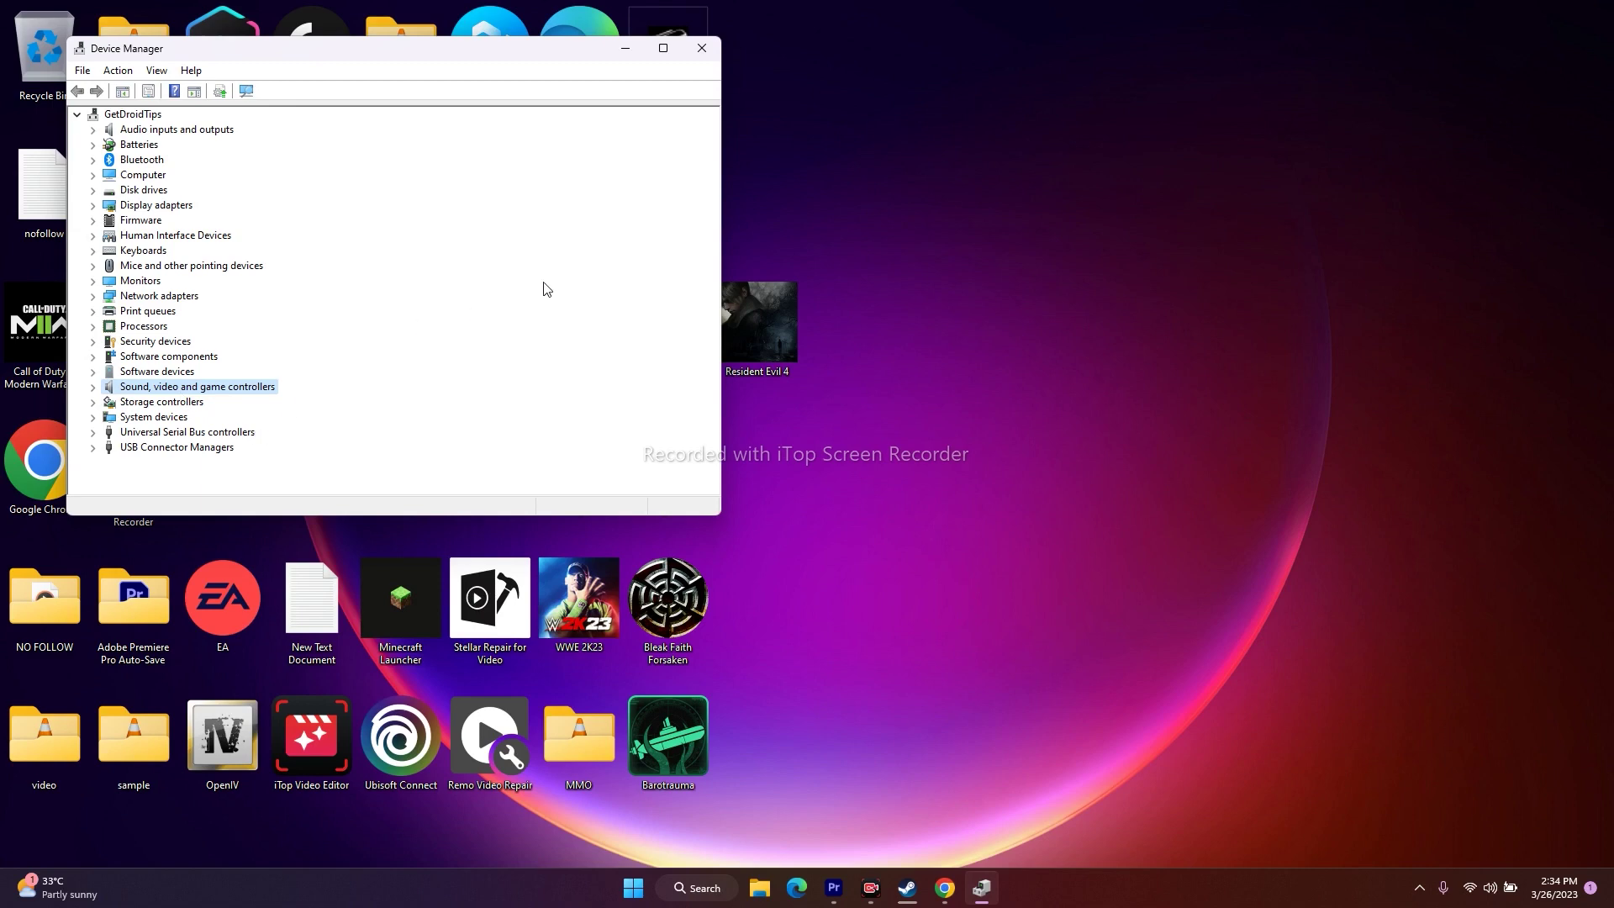
left_click(702, 50)
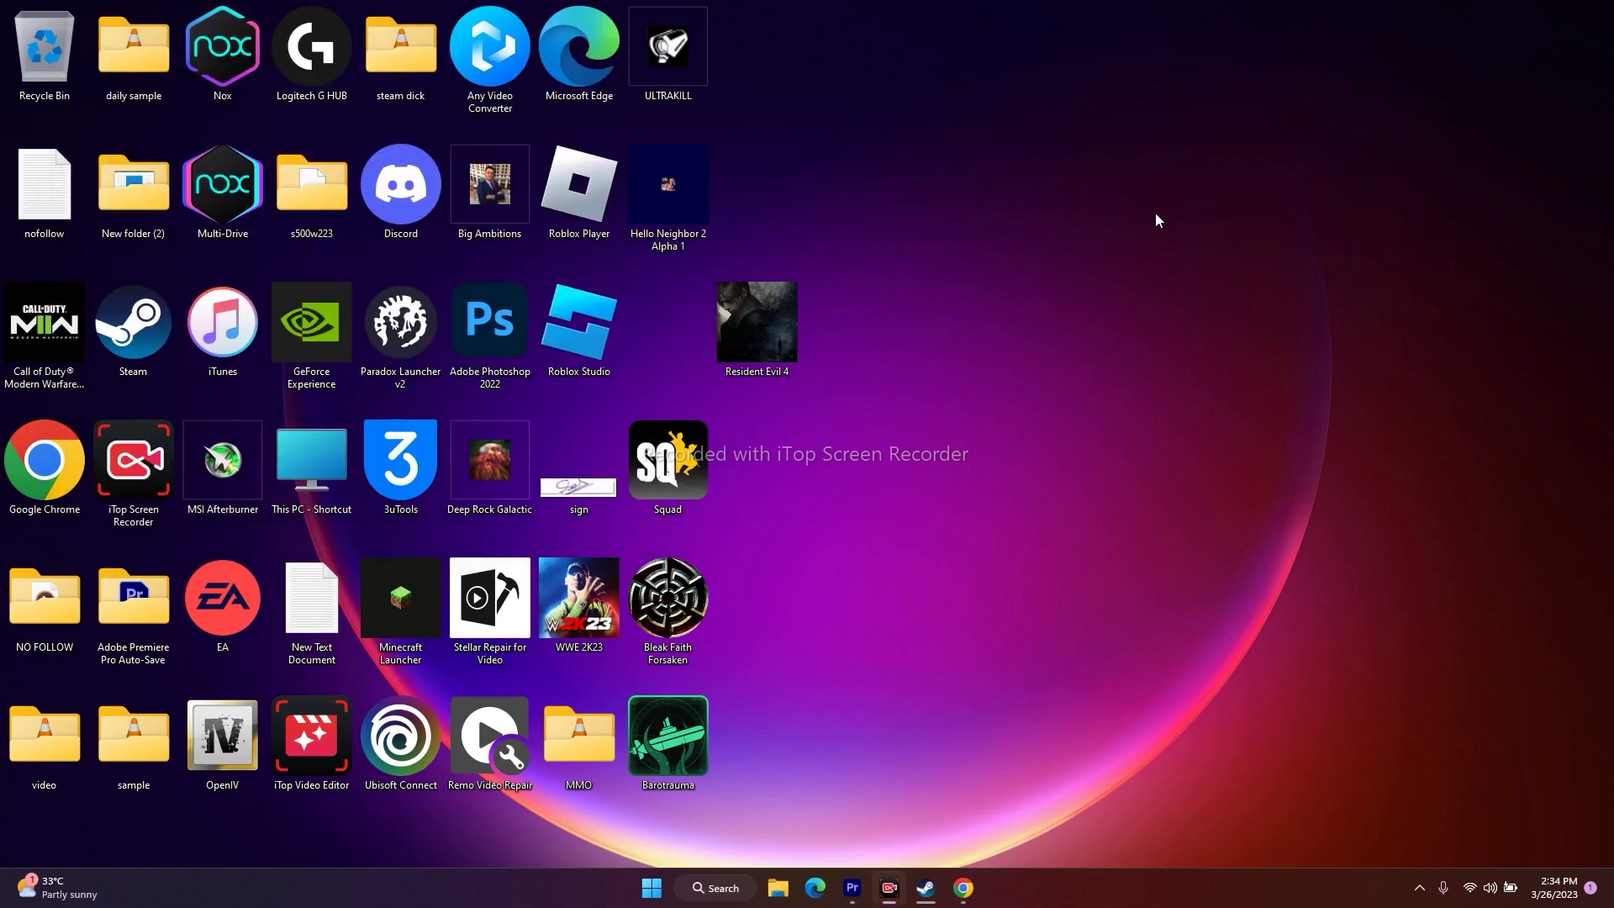
- Review Windows Update showing the failed KB5023706 install, then close Settings and restore Steam
left_click(723, 889)
left_click(603, 674)
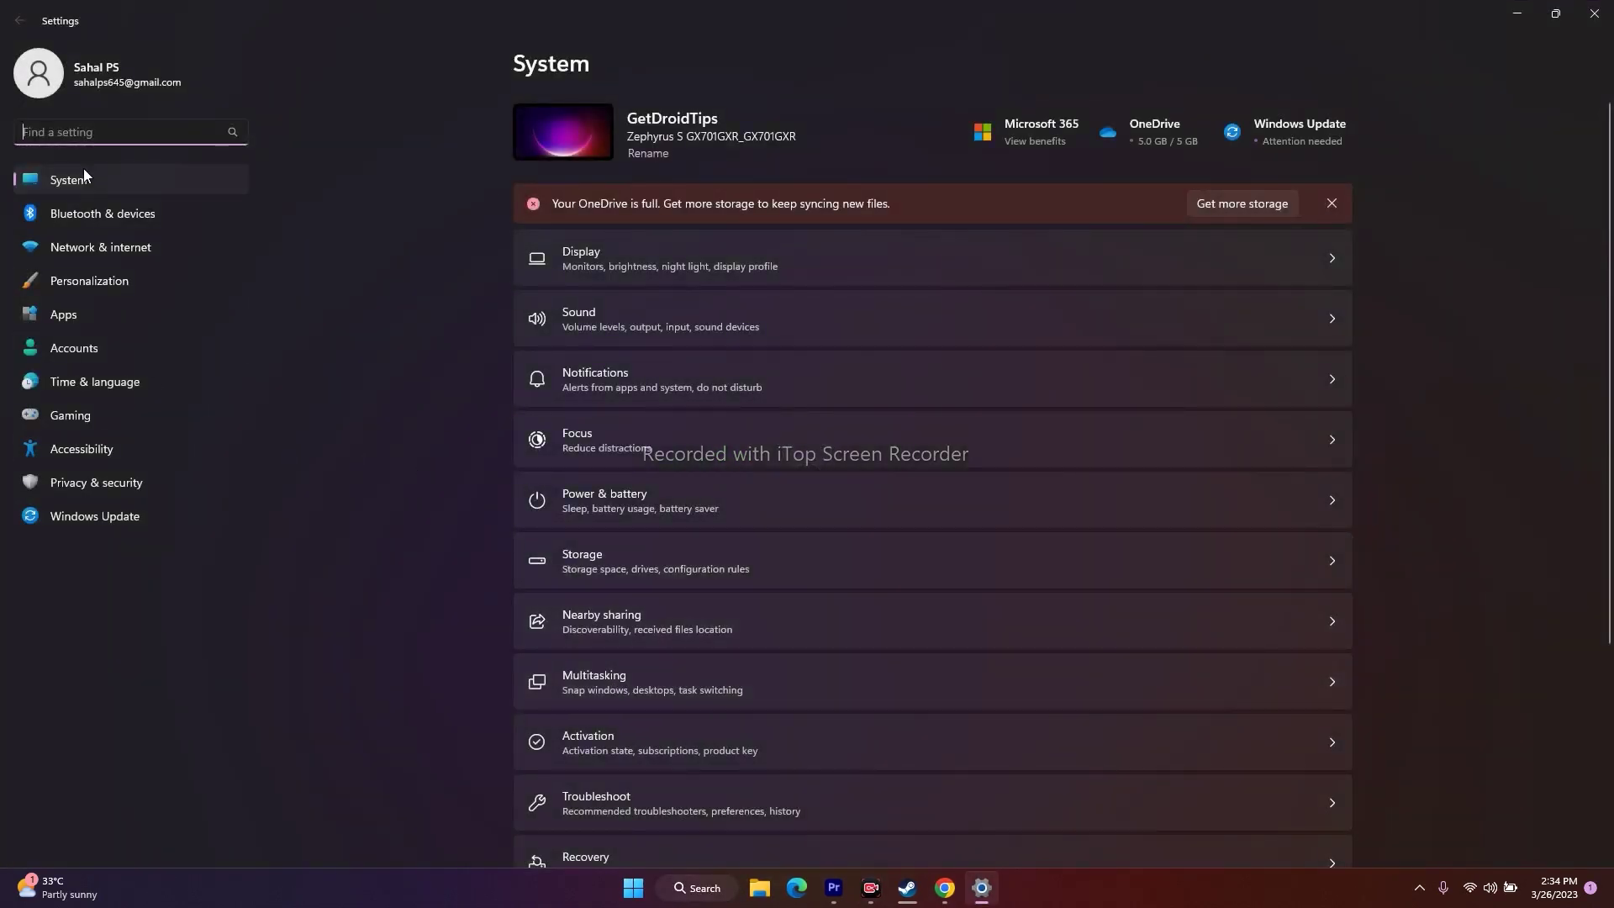
left_click(108, 518)
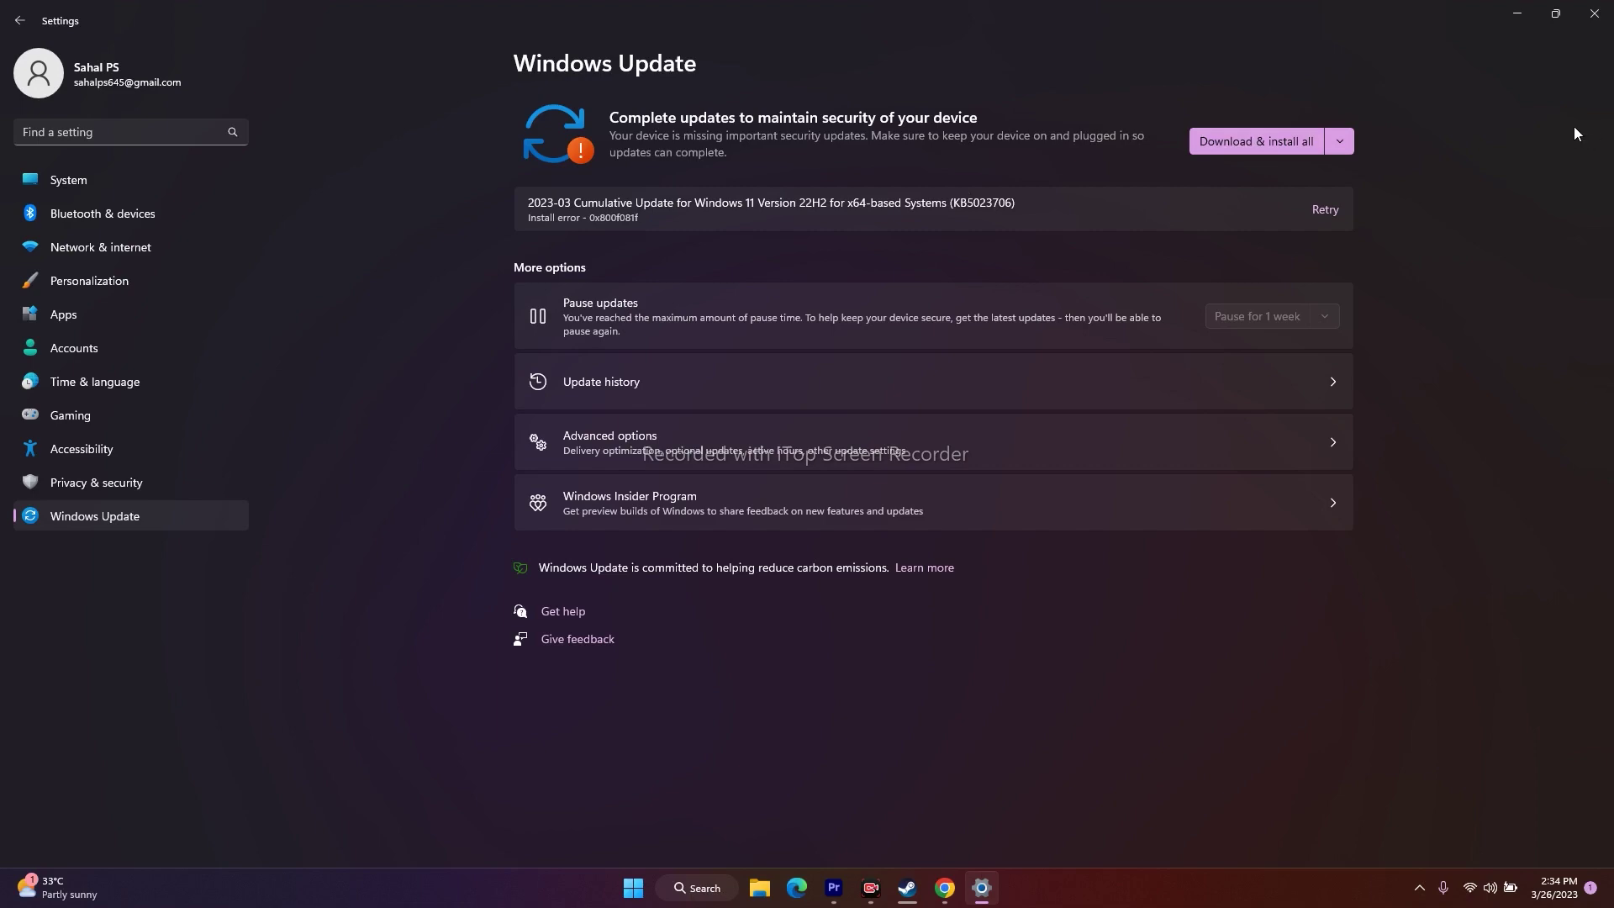
left_click(1594, 13)
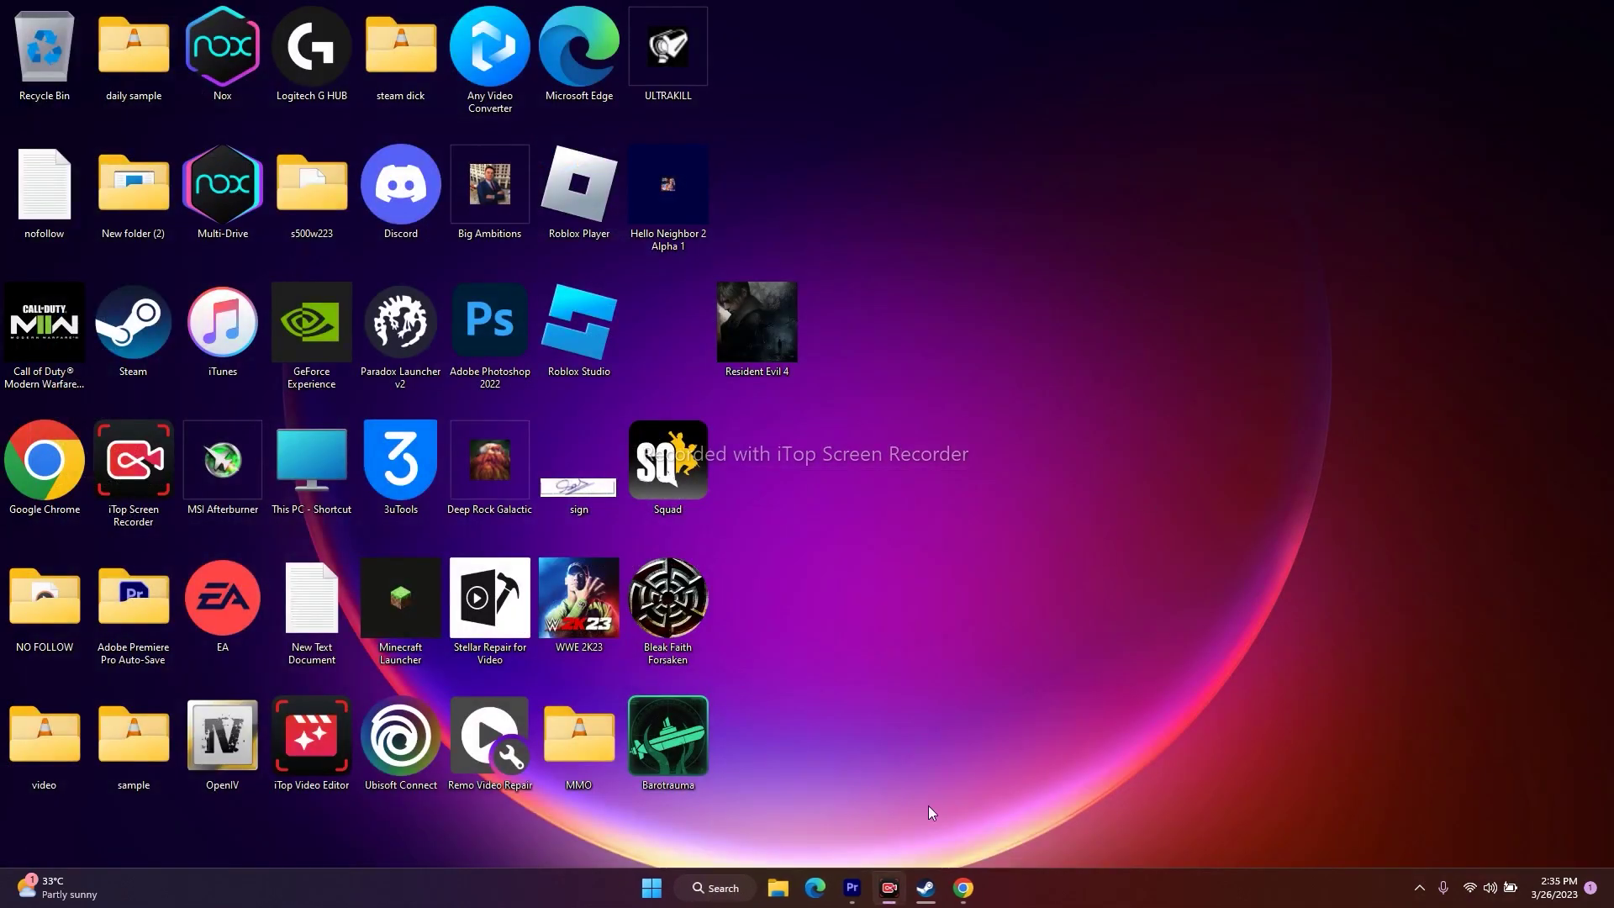
left_click(925, 888)
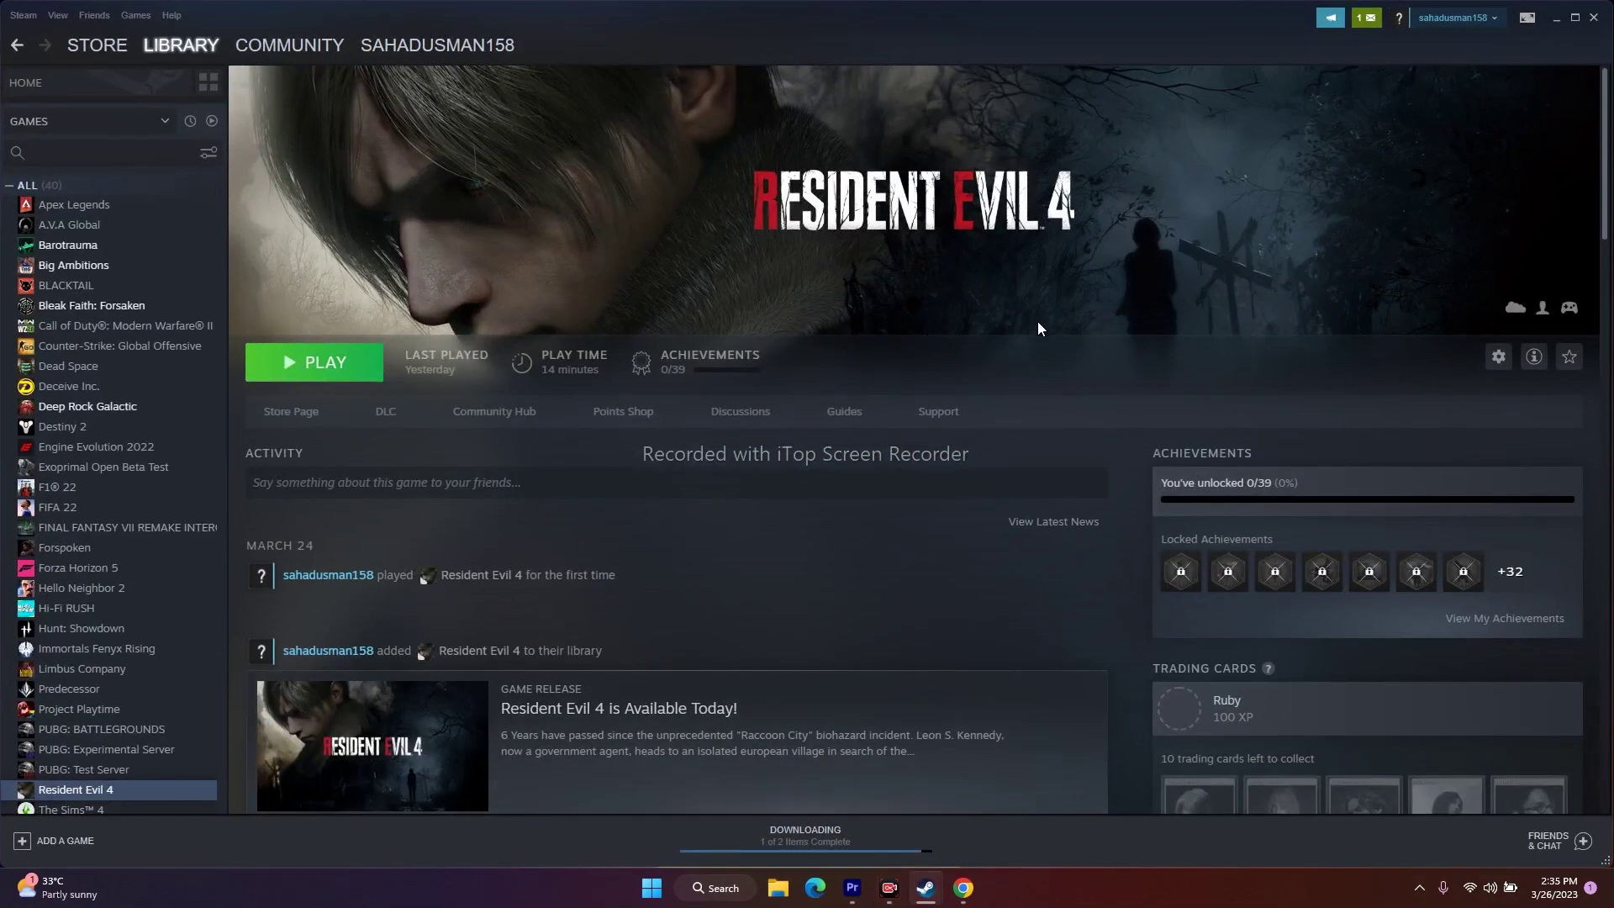